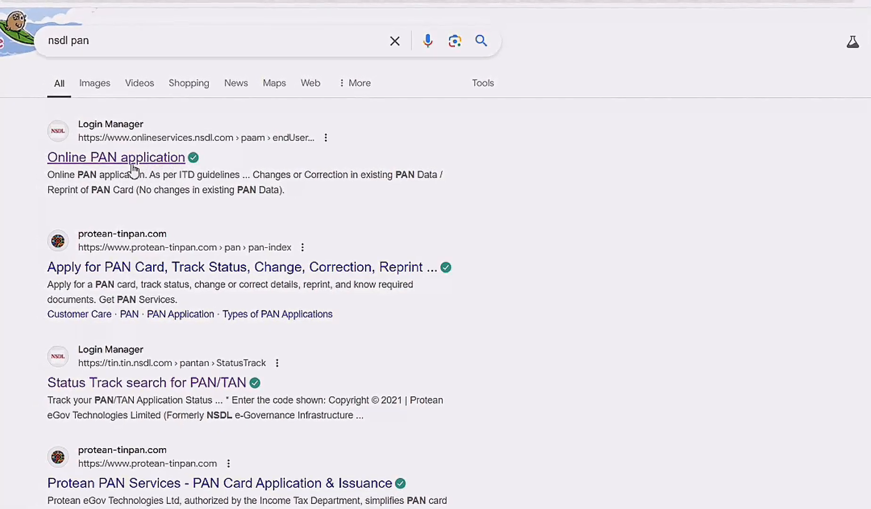
# - Open the NSDL 'Online PAN application' result for onlineservices.nsdl.com from the nsdl pan search
pyautogui.click(126, 167)
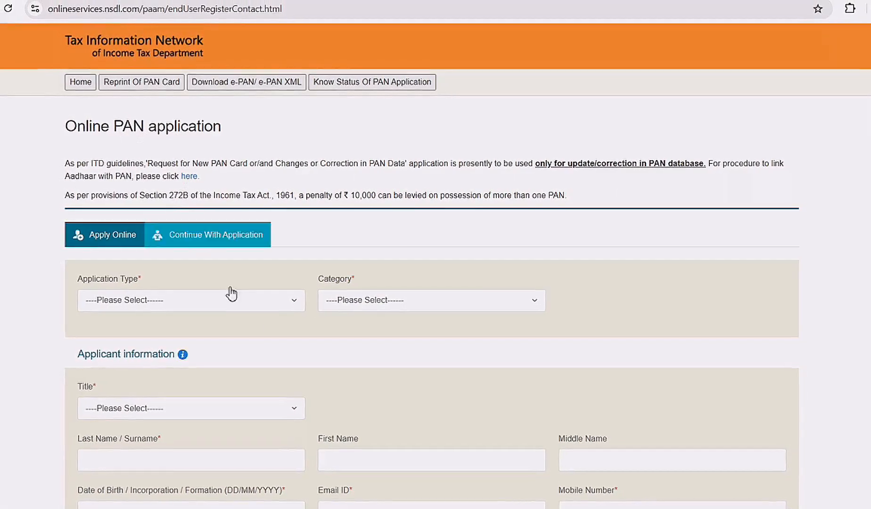
# - Set application type New PAN - Indian Citizen (Form 49A), category INDIVIDUAL and title Shri
pyautogui.scroll(-1, 292, 317)
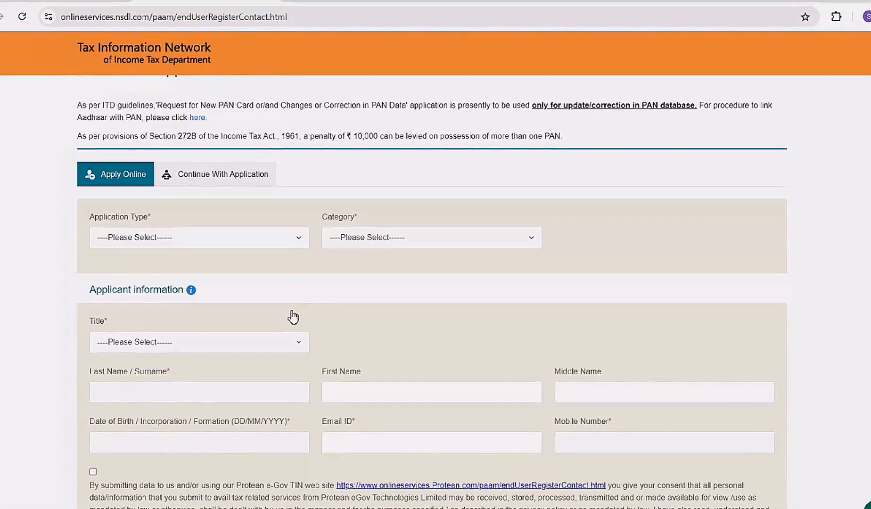
pyautogui.scroll(-2, 291, 317)
pyautogui.scroll(1, 292, 317)
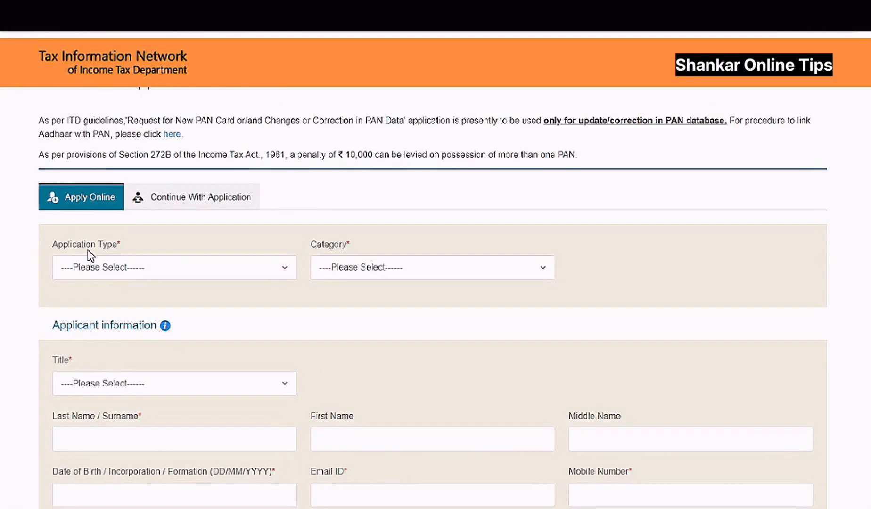
pyautogui.click(130, 275)
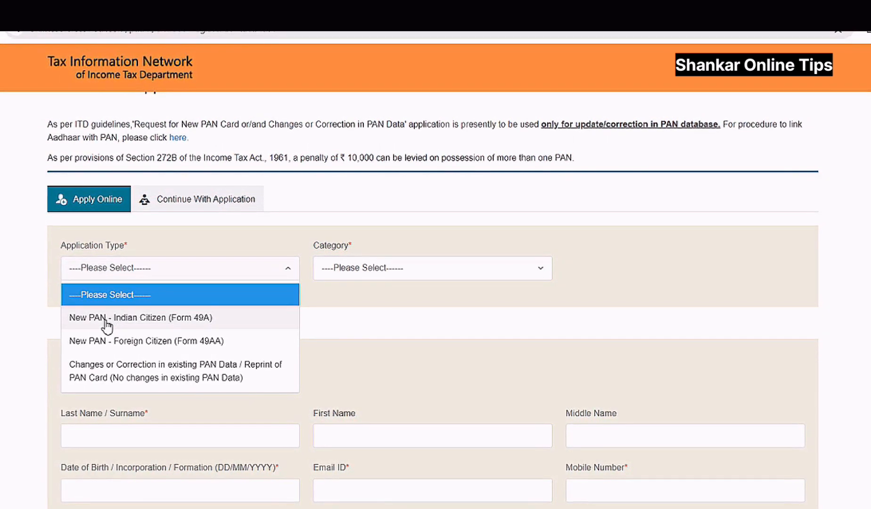
pyautogui.click(107, 325)
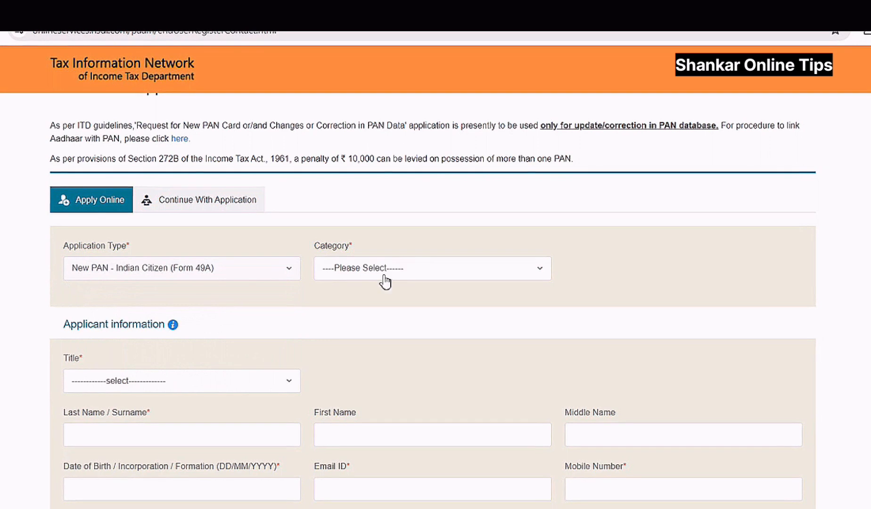
pyautogui.click(373, 269)
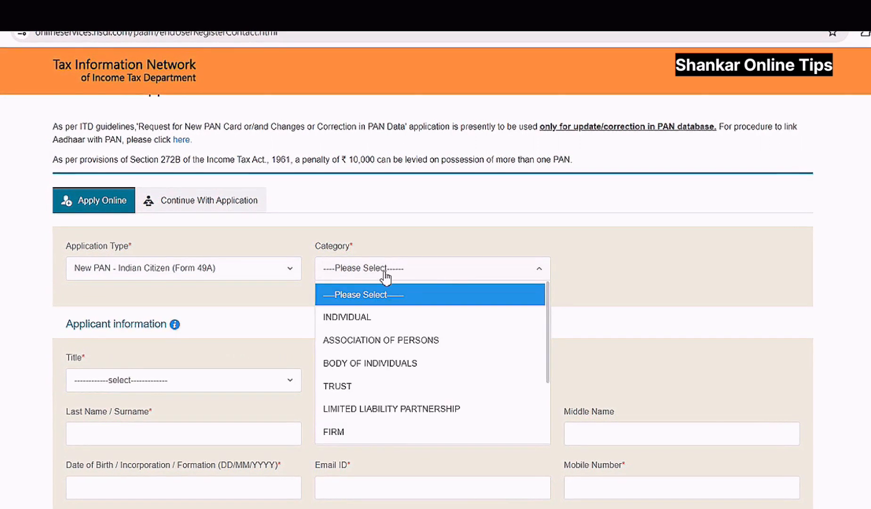
pyautogui.click(361, 321)
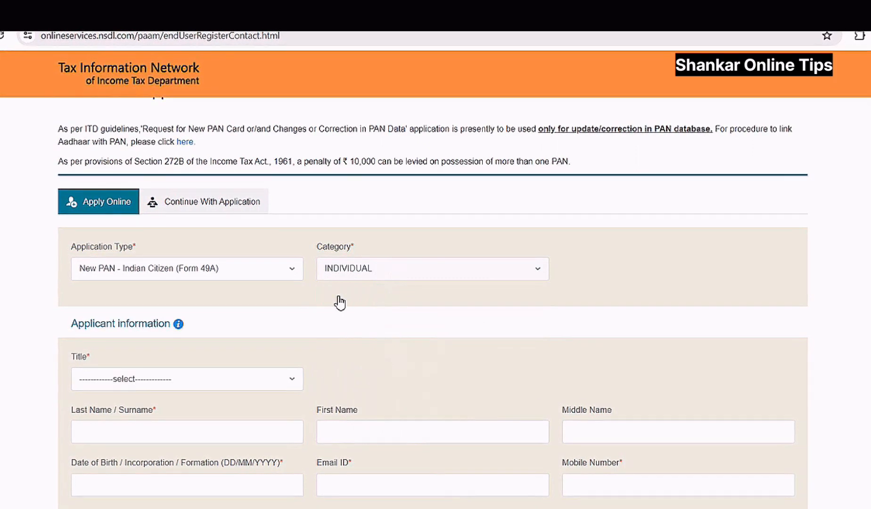
pyautogui.scroll(-2, 283, 311)
pyautogui.click(226, 316)
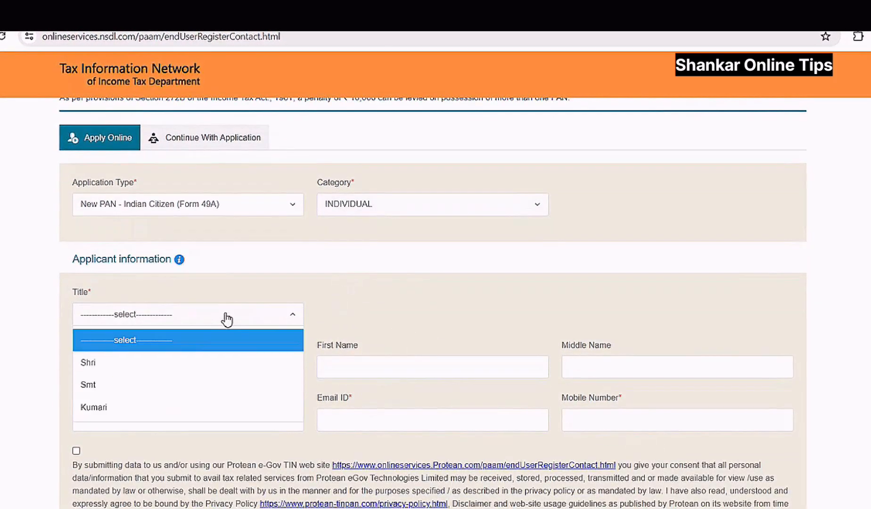
pyautogui.click(129, 363)
# - Fill in the applicant's last, first and middle names, then tick the consent and reCAPTCHA boxes
pyautogui.scroll(-1, 179, 354)
pyautogui.click(178, 309)
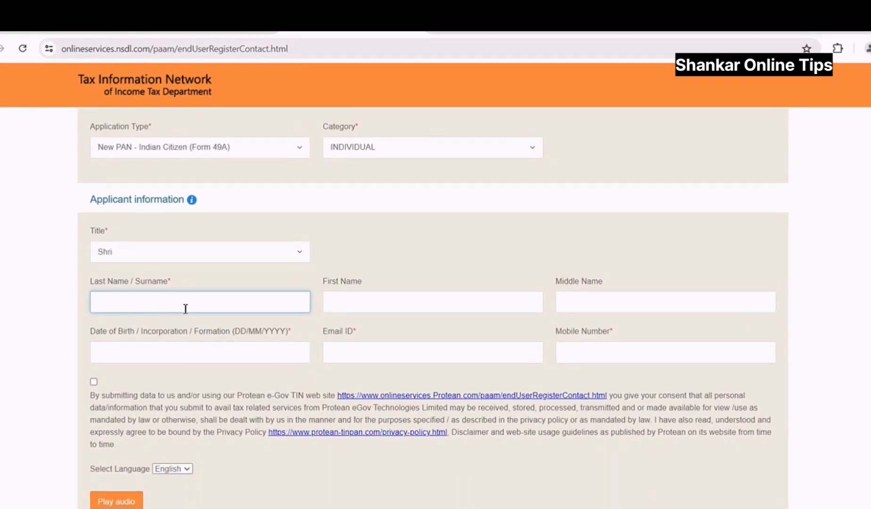
pyautogui.click(418, 300)
pyautogui.click(590, 307)
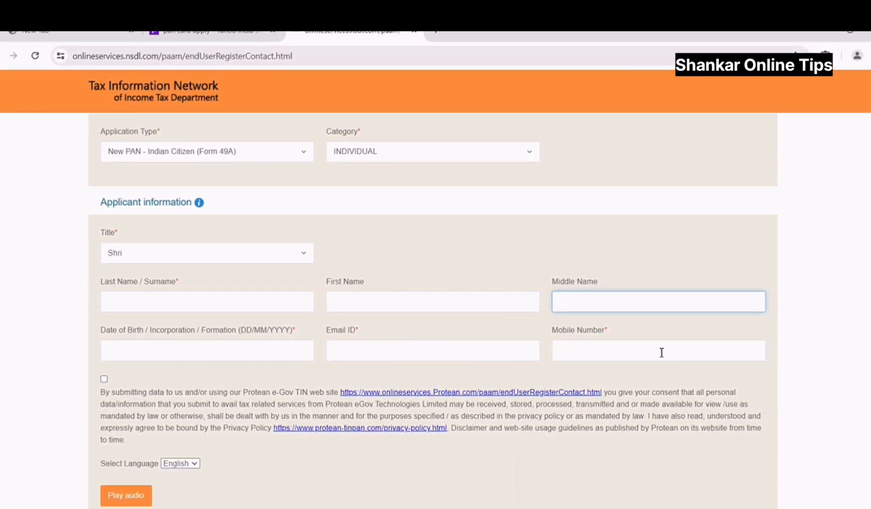
pyautogui.click(106, 379)
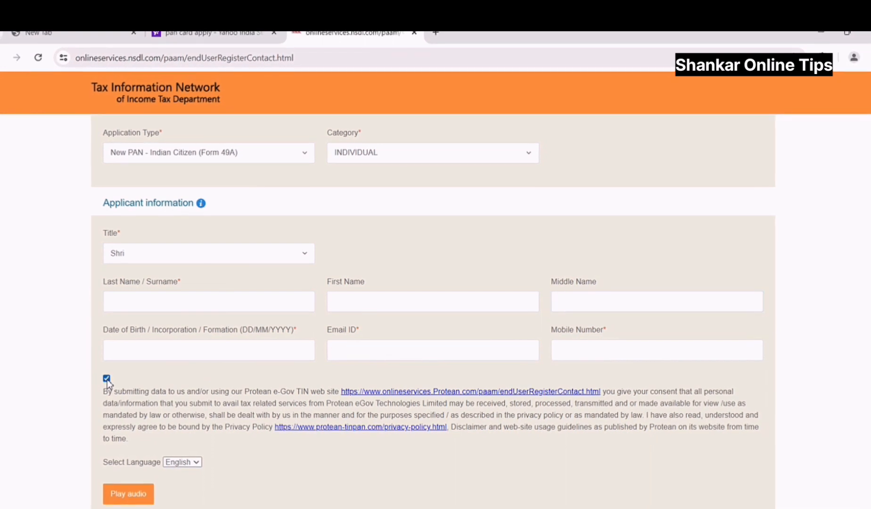
pyautogui.scroll(-1, 184, 389)
pyautogui.scroll(-1, 189, 388)
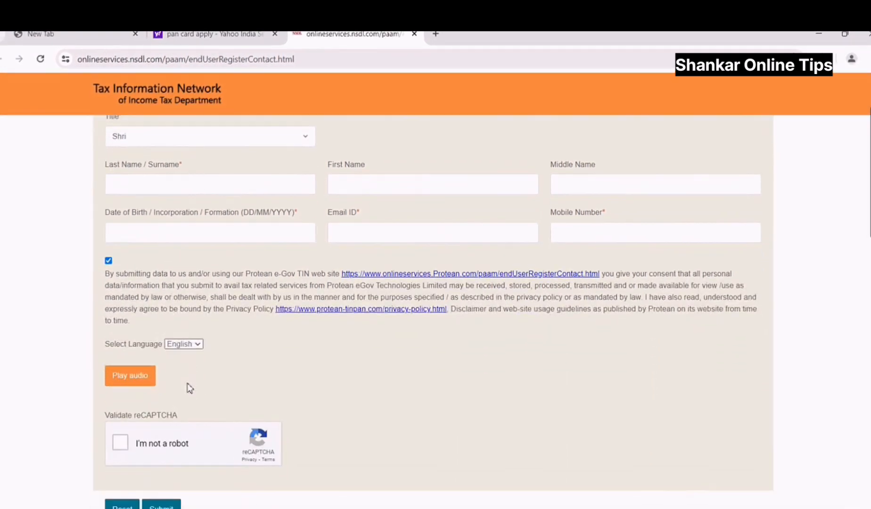
pyautogui.click(124, 443)
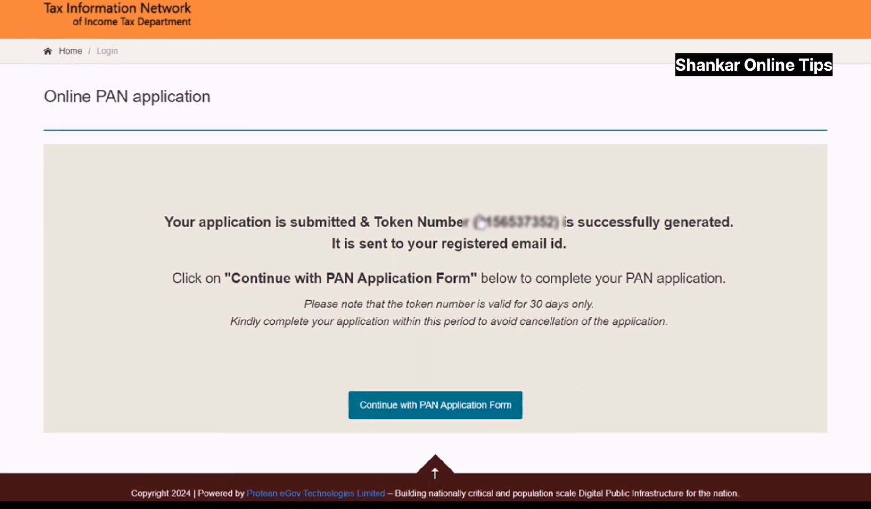
# - Select the generated token number and continue with the full PAN application form
pyautogui.moveTo(476, 221); pyautogui.dragTo(559, 230)
pyautogui.click(579, 237)
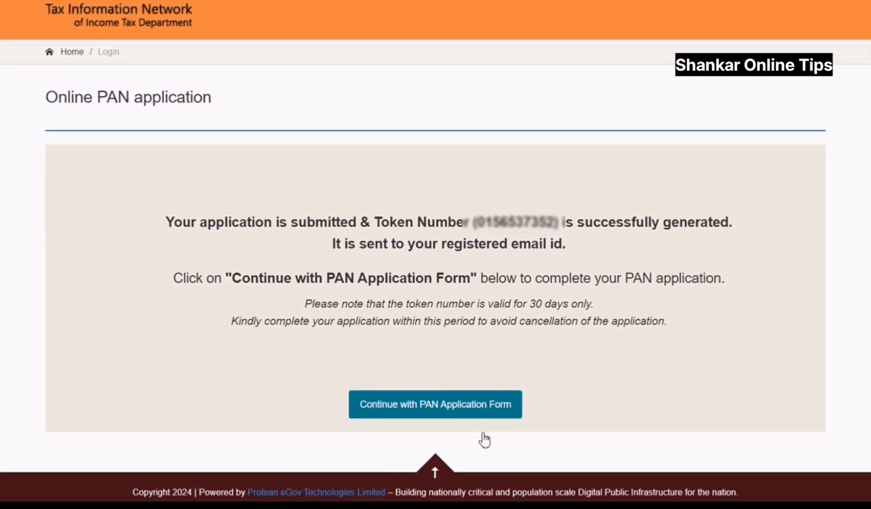
pyautogui.click(456, 405)
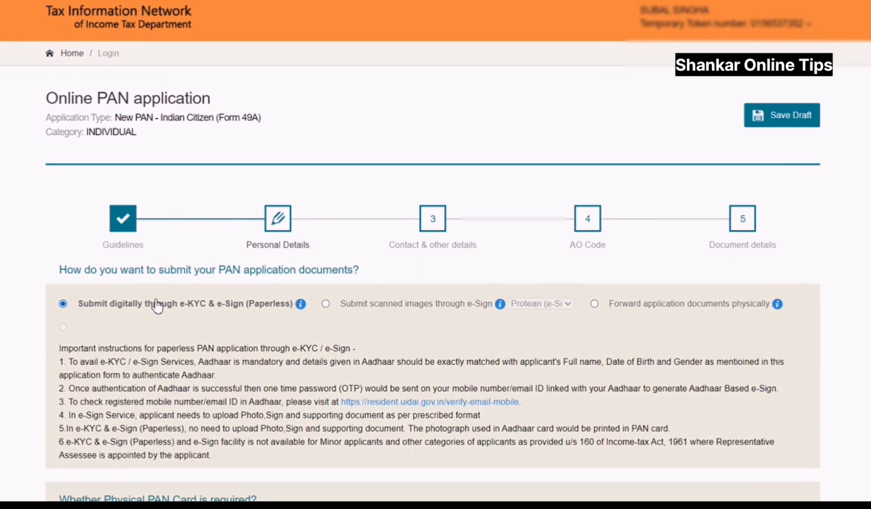
# - Cycle through the document submission options, settling on 'Forward application documents physically'
pyautogui.scroll(-1, 157, 306)
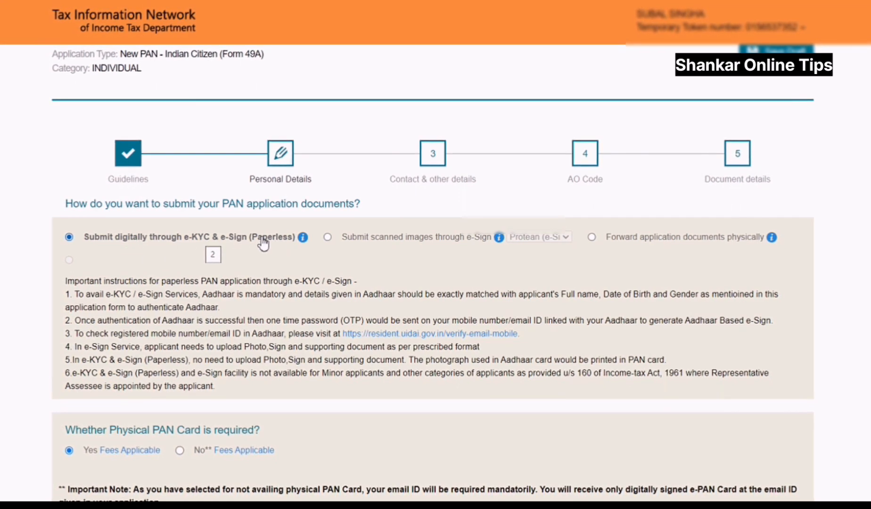
pyautogui.click(327, 237)
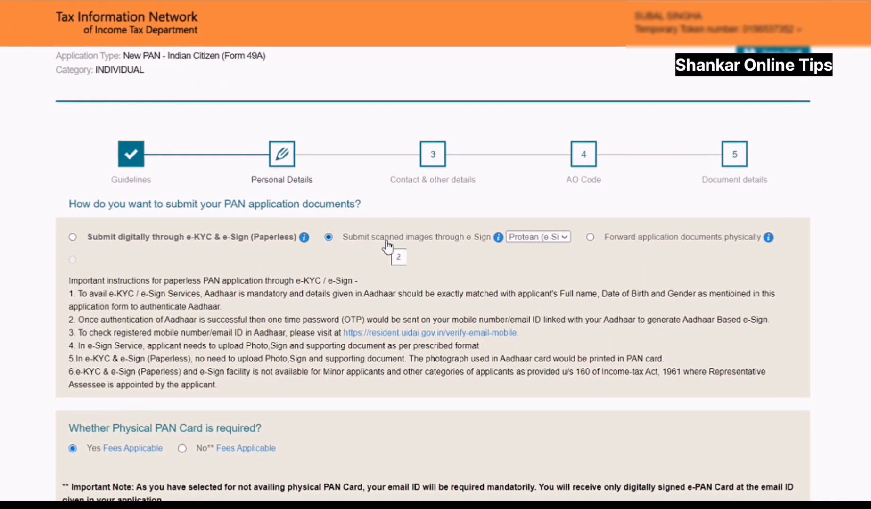
pyautogui.click(591, 237)
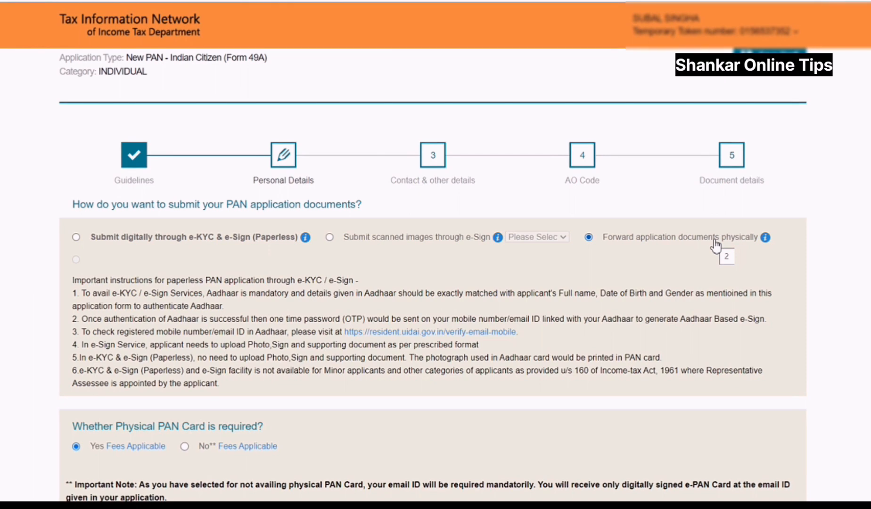
pyautogui.click(77, 238)
pyautogui.click(331, 238)
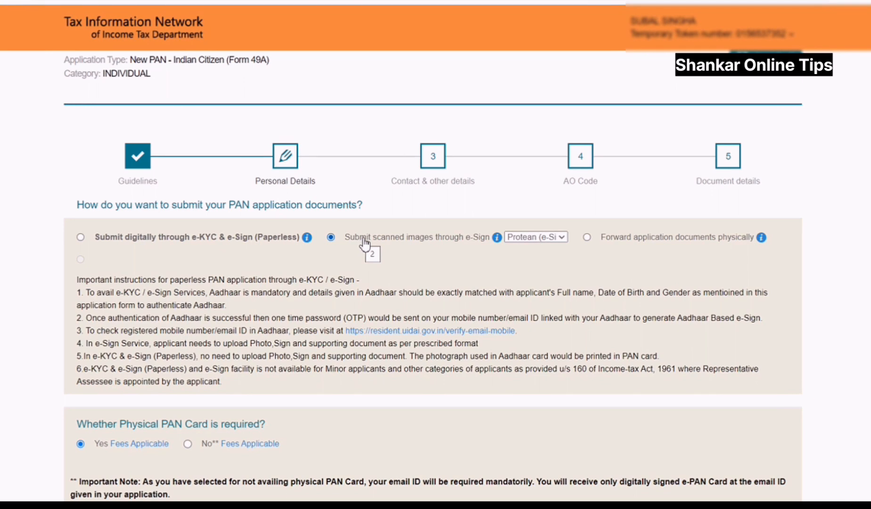
pyautogui.click(586, 238)
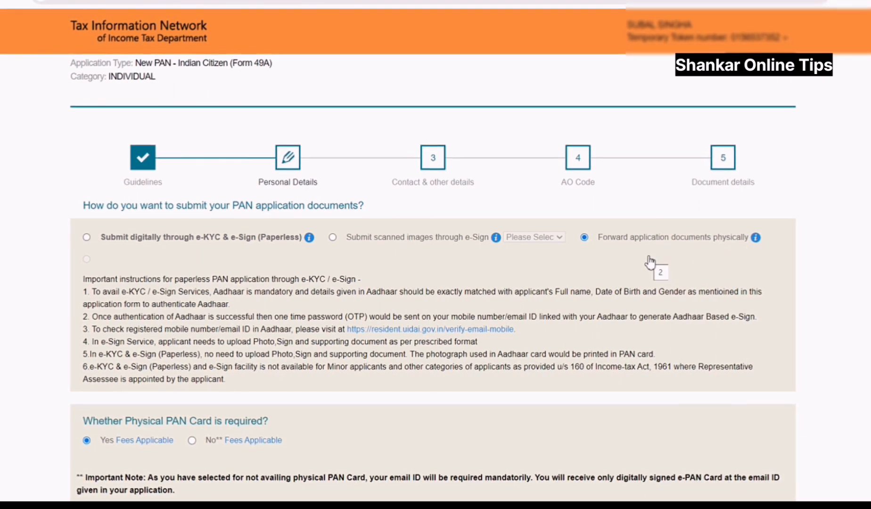
# - Enter the applicant's name as per Aadhaar, the name to print on the PAN card and date of birth
pyautogui.scroll(-5, 649, 262)
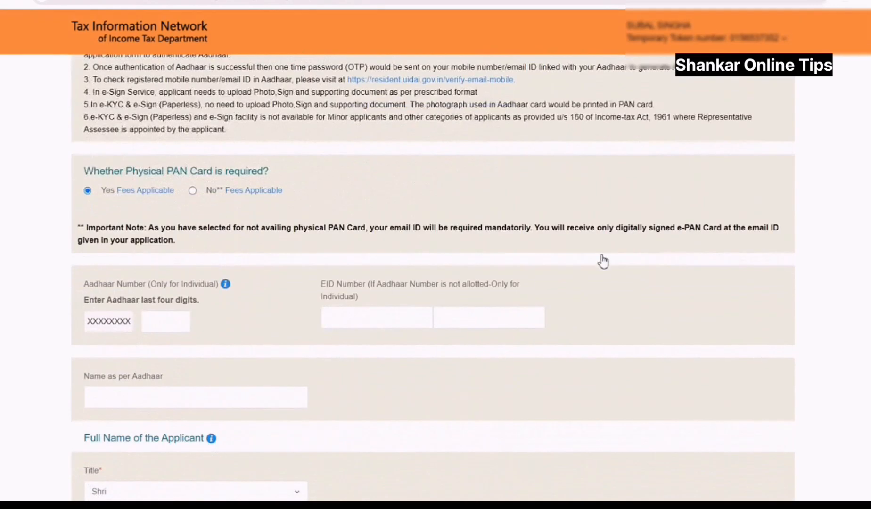
pyautogui.scroll(-1, 307, 338)
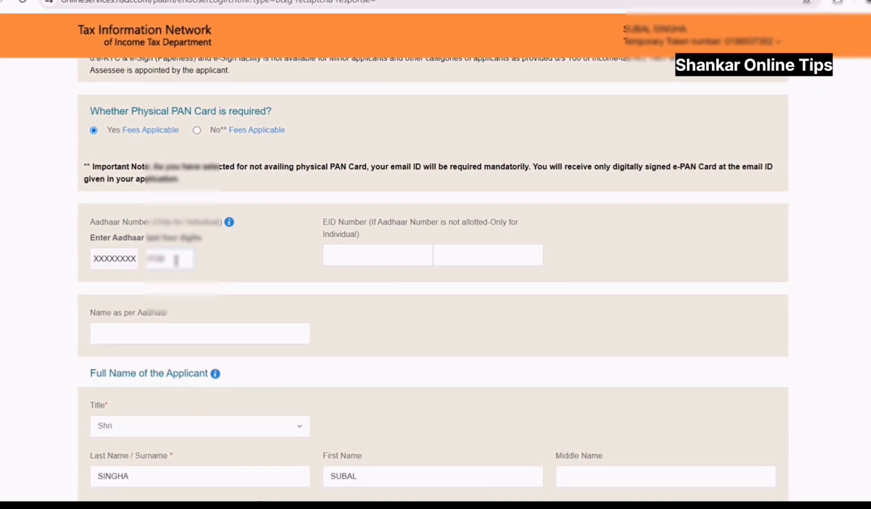
pyautogui.scroll(-2, 207, 286)
pyautogui.click(210, 333)
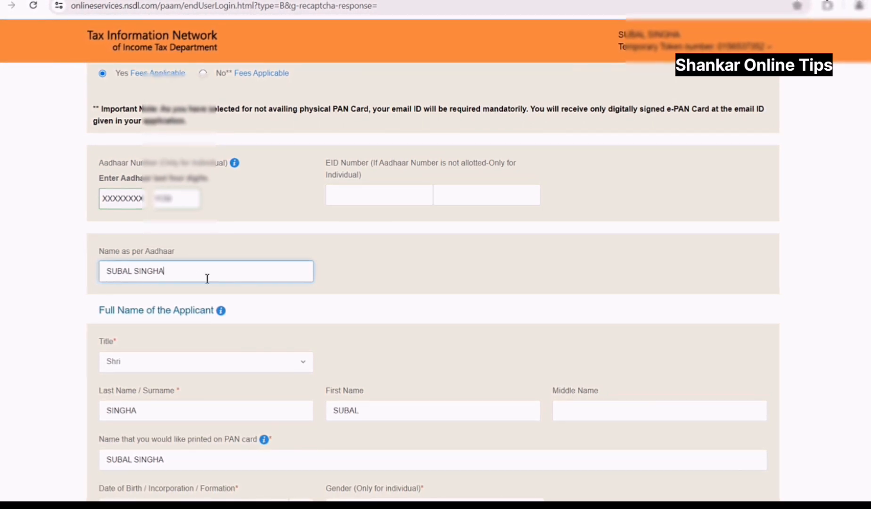
pyautogui.scroll(-3, 214, 272)
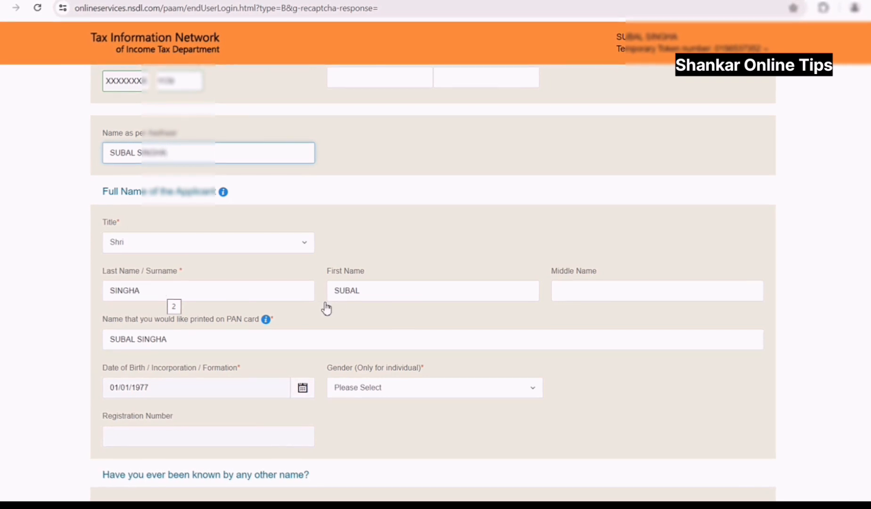
pyautogui.scroll(-1, 311, 282)
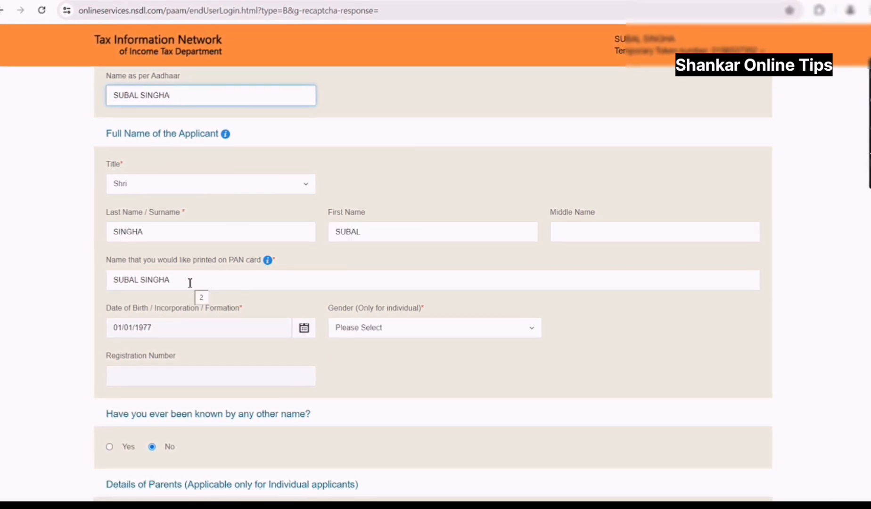
pyautogui.scroll(-1, 189, 283)
pyautogui.click(186, 227)
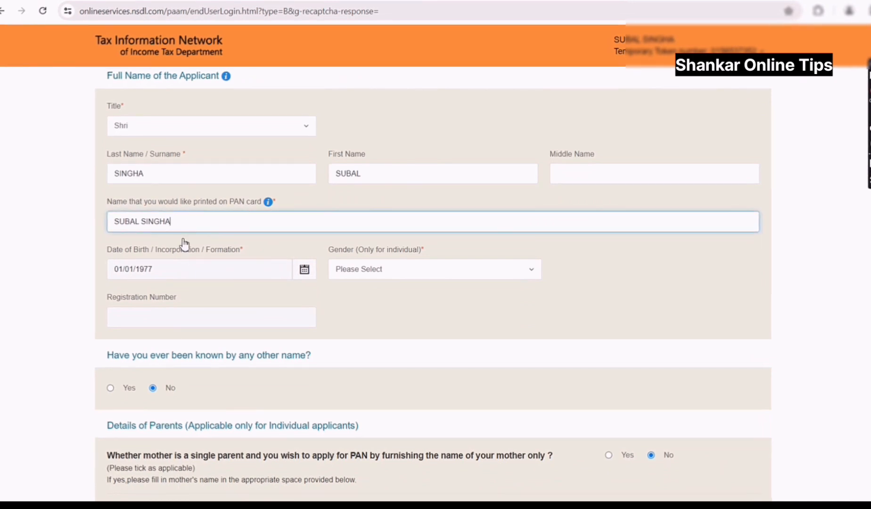
pyautogui.scroll(-1, 198, 261)
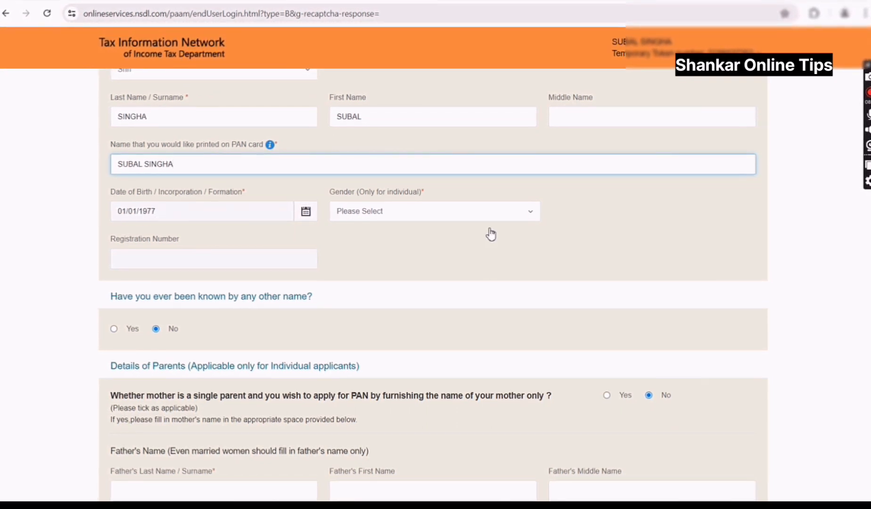
# - Set the applicant's gender to Male
pyautogui.click(394, 215)
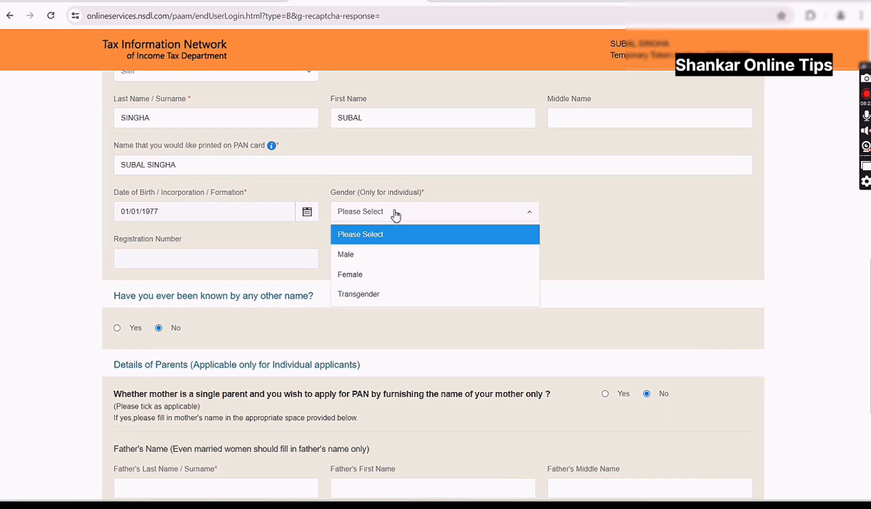
pyautogui.click(375, 254)
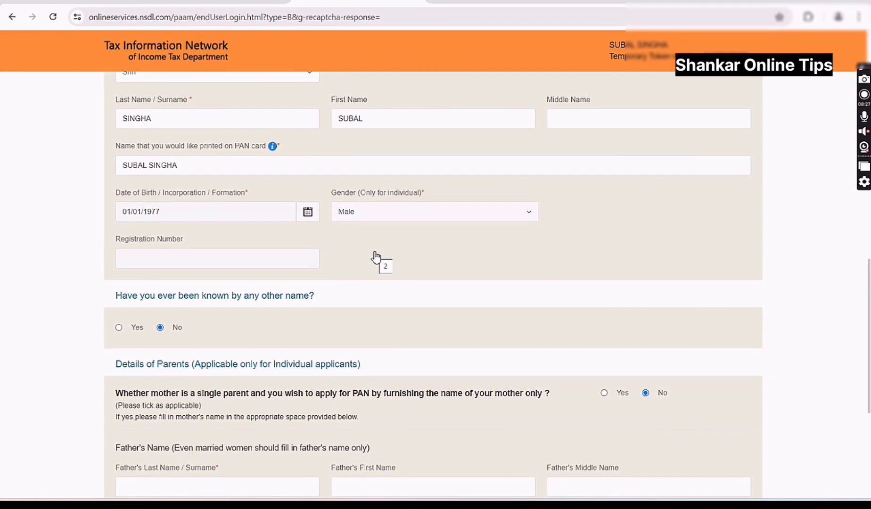
pyautogui.scroll(-3, 375, 257)
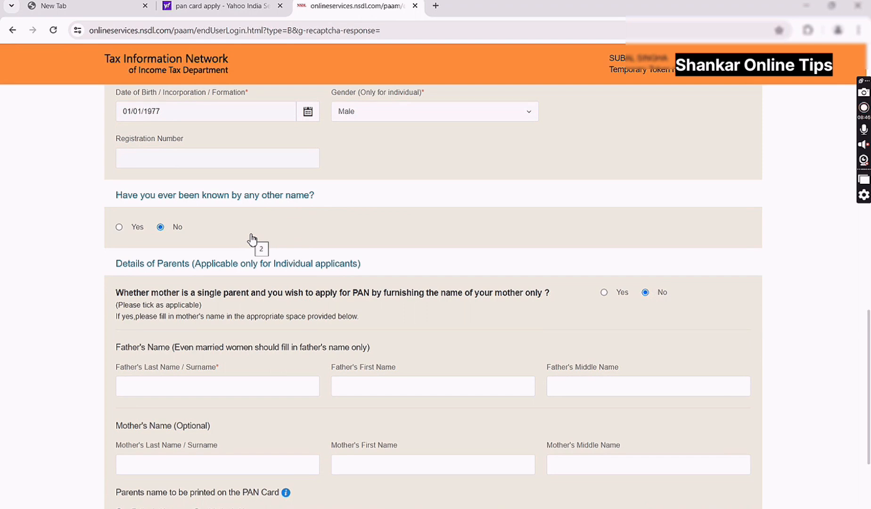
pyautogui.scroll(-1, 245, 310)
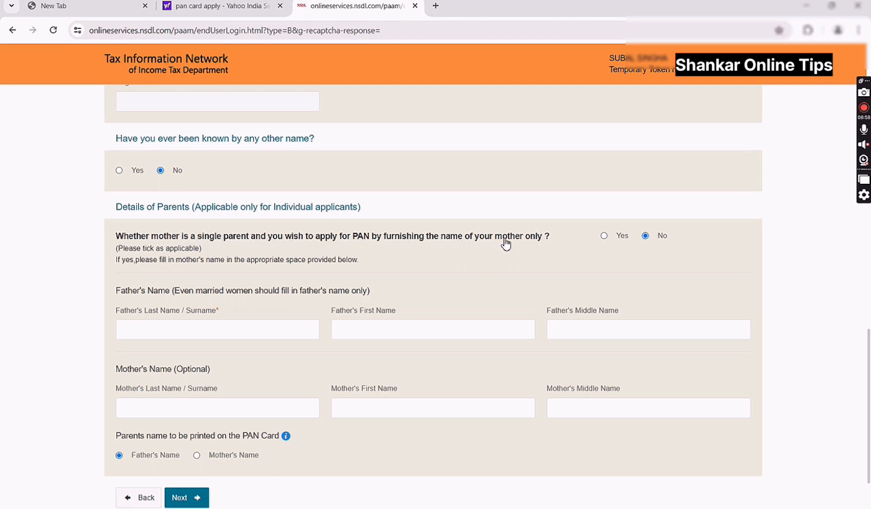
pyautogui.scroll(-2, 500, 282)
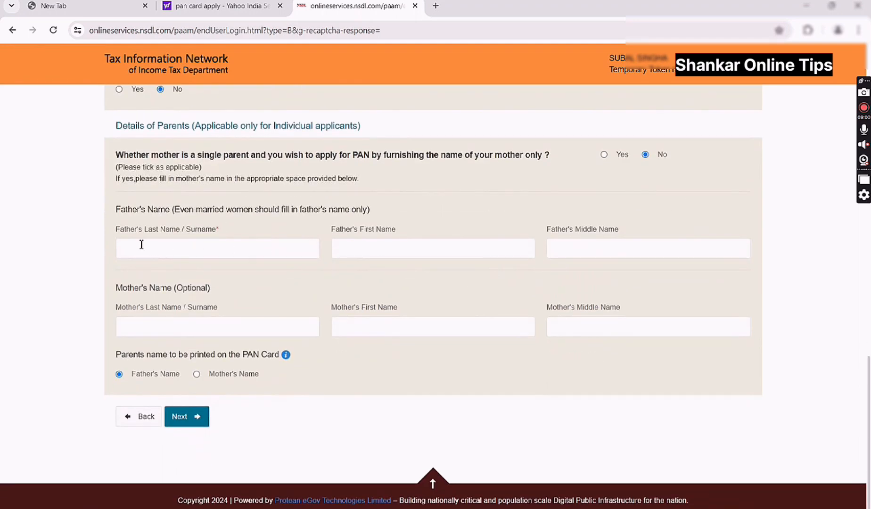
# - Enter the father's surname and first name under parents' details
pyautogui.click(190, 250)
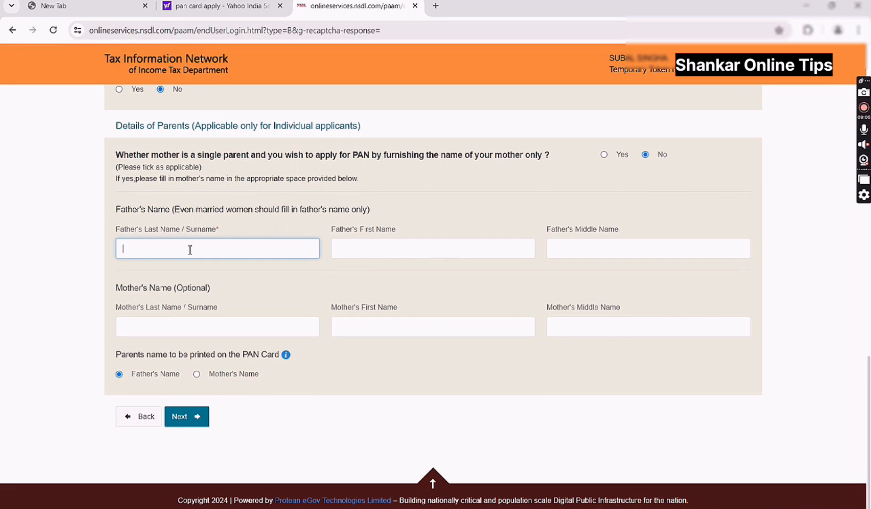
pyautogui.press('Tab')
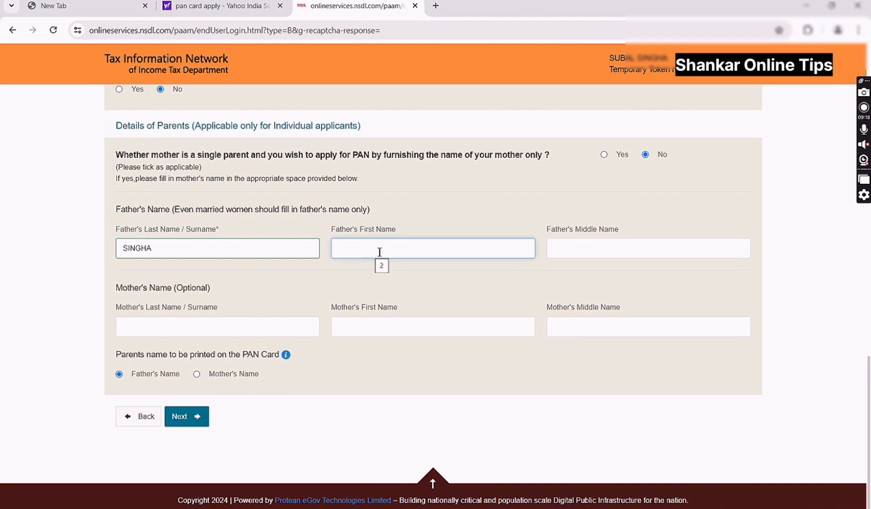
pyautogui.click(593, 251)
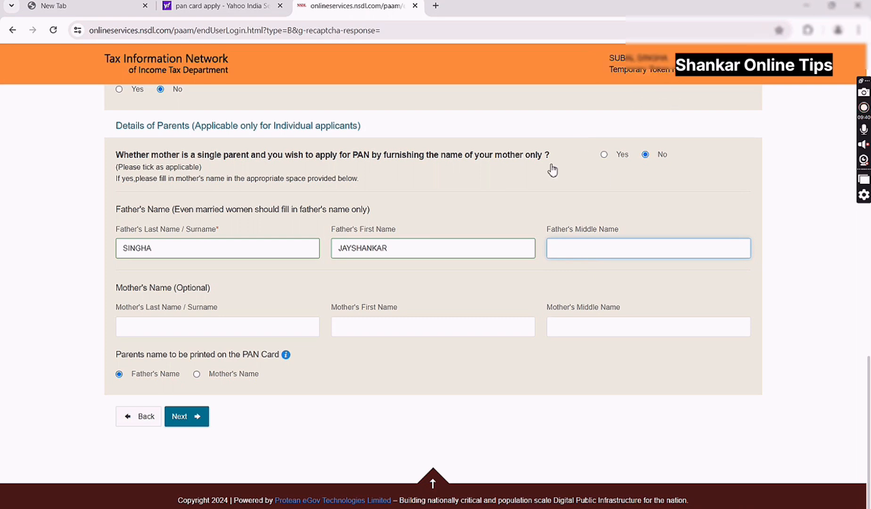
pyautogui.click(426, 248)
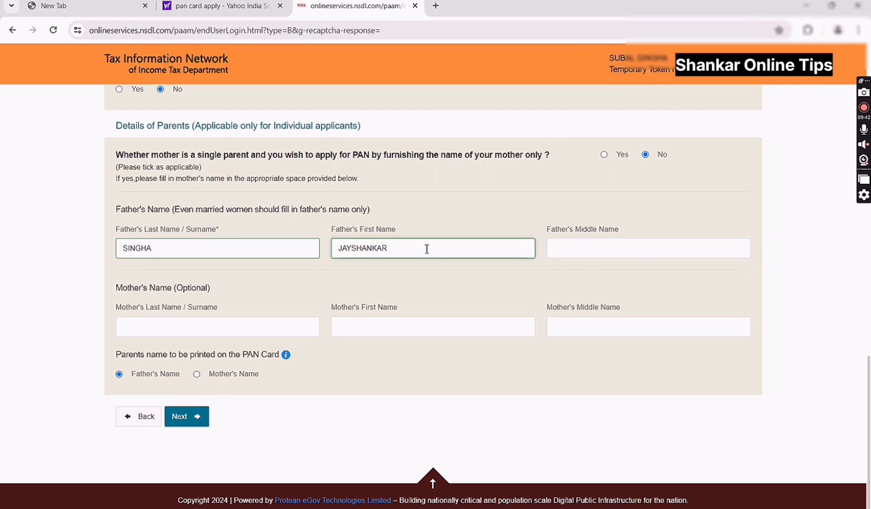
# - Advance to the Contact & other details step and dismiss the save-details reminder
pyautogui.click(189, 417)
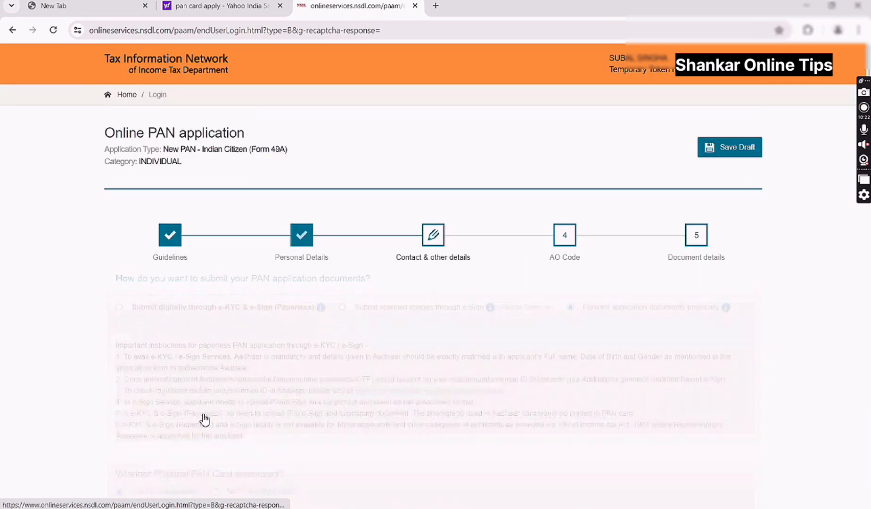
pyautogui.scroll(-2, 247, 349)
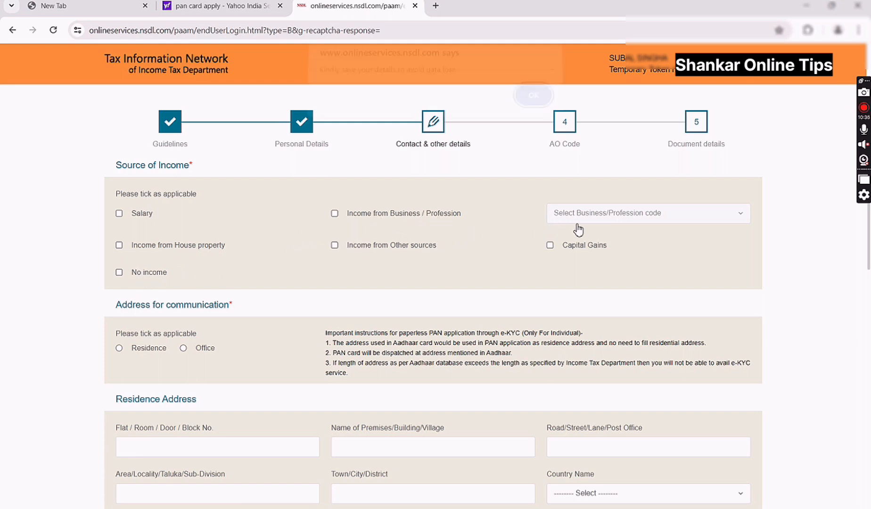
pyautogui.click(527, 99)
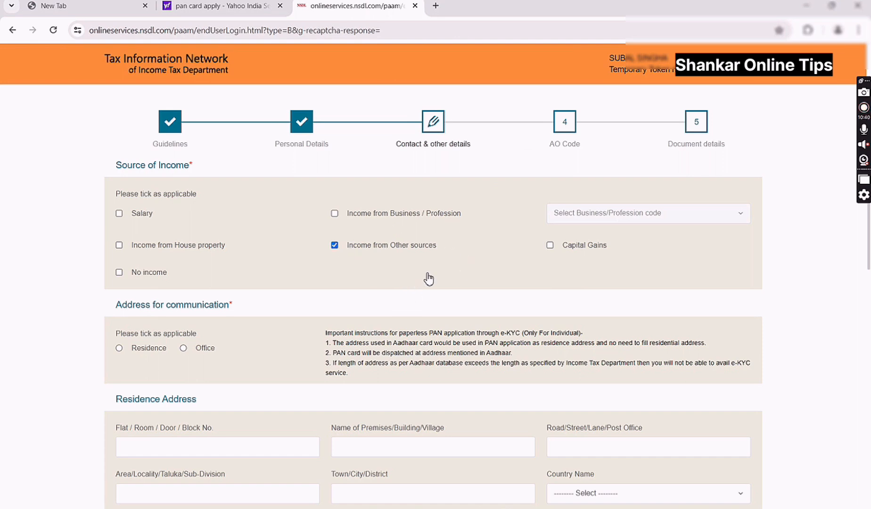
pyautogui.scroll(-1, 429, 279)
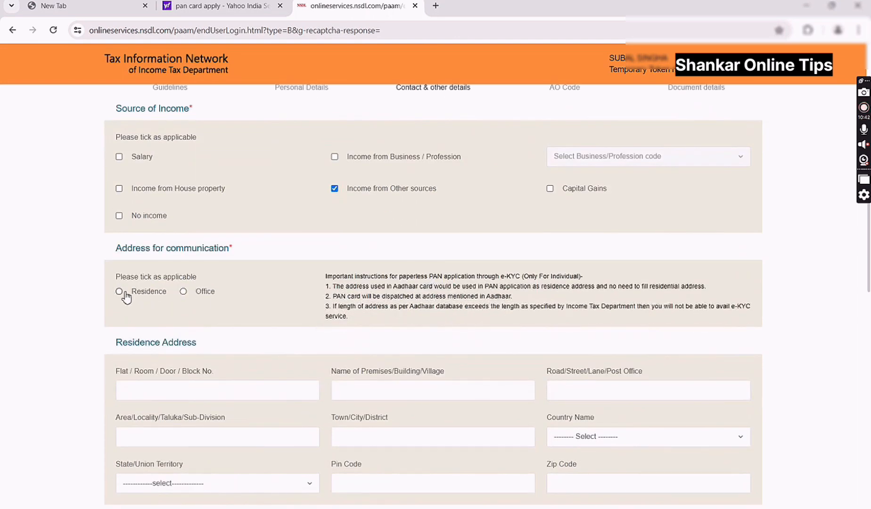
pyautogui.scroll(-1, 260, 306)
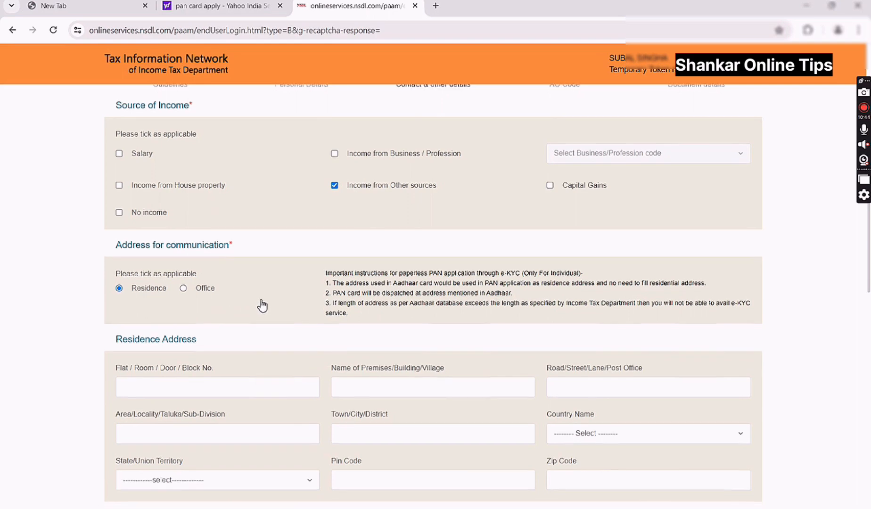
pyautogui.scroll(-1, 227, 311)
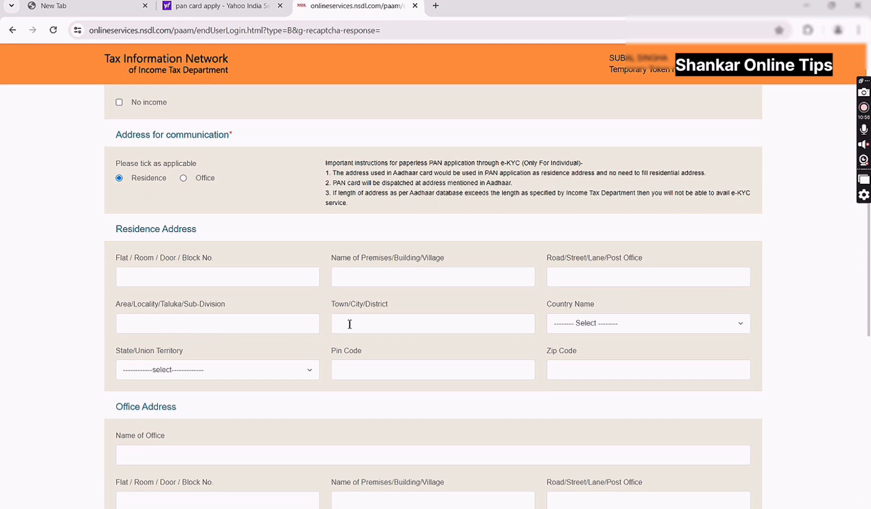
# - Set the residence address country to INDIA and the state to WEST BENGAL
pyautogui.click(616, 324)
pyautogui.write('IND')
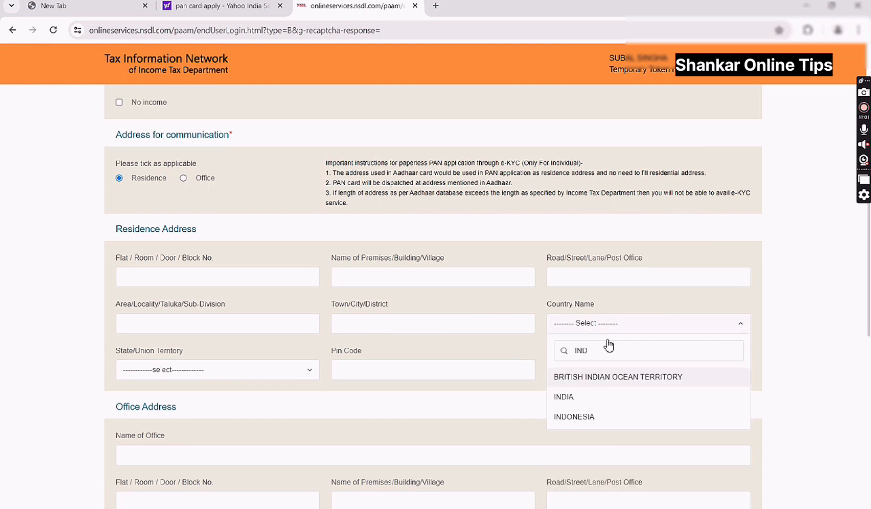
pyautogui.click(578, 399)
pyautogui.click(201, 371)
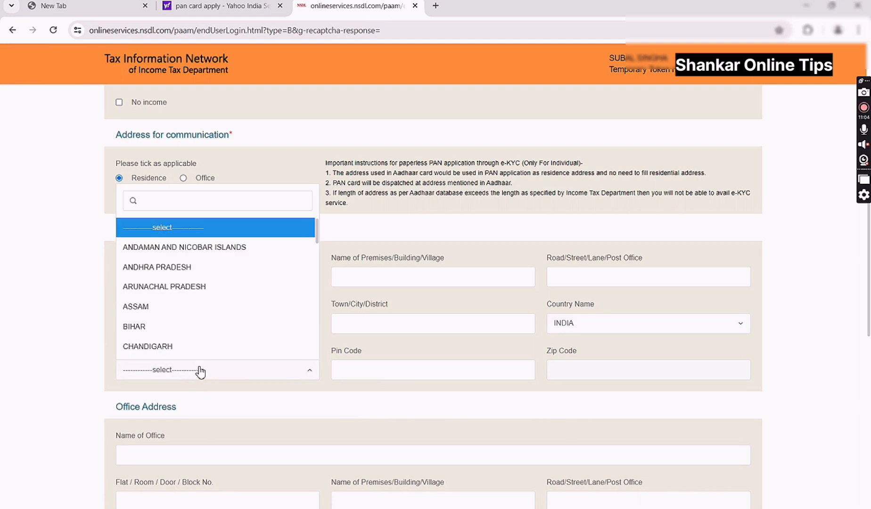
pyautogui.write('WE')
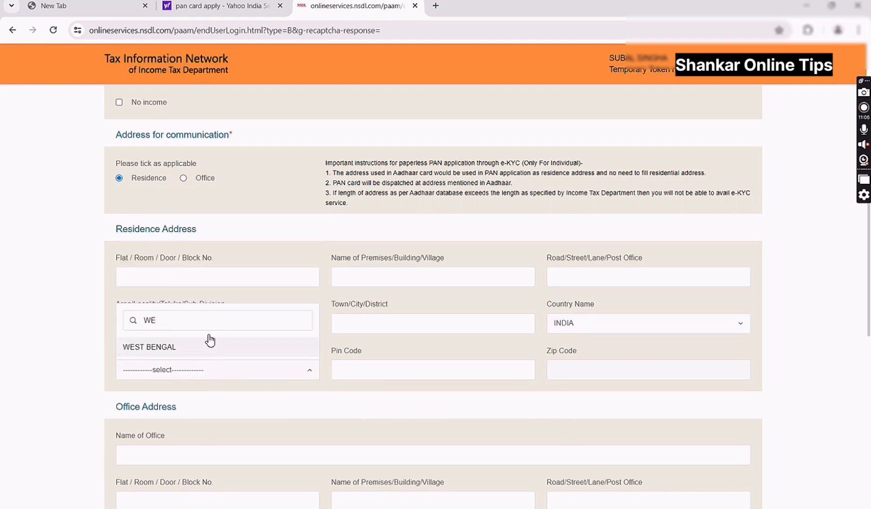
pyautogui.click(207, 346)
pyautogui.click(373, 366)
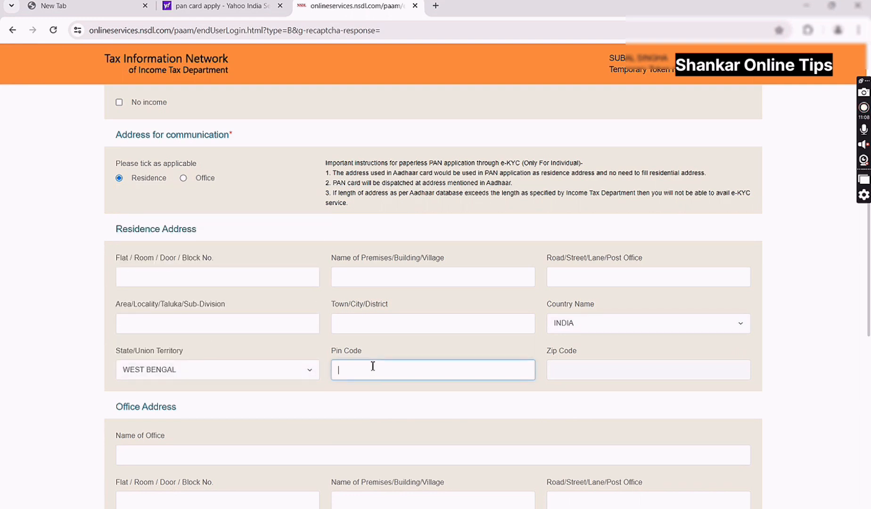
pyautogui.scroll(-2, 372, 363)
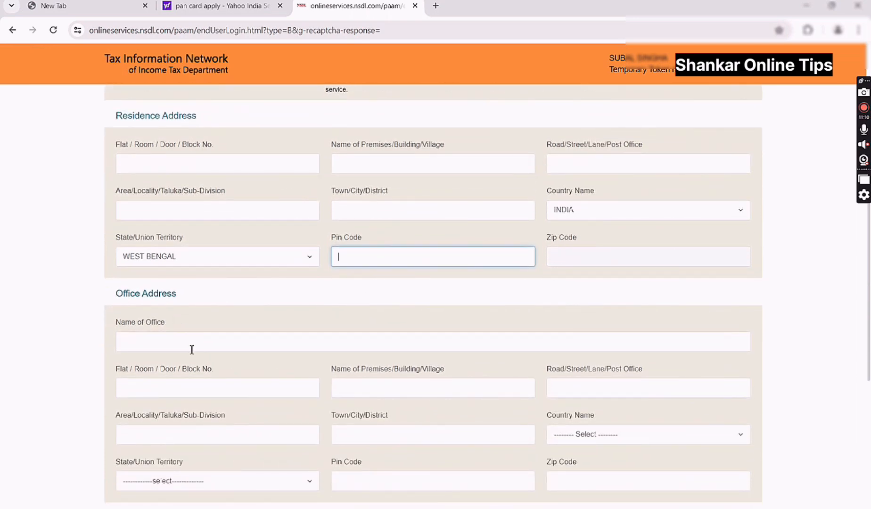
pyautogui.scroll(-3, 333, 413)
pyautogui.scroll(-2, 272, 318)
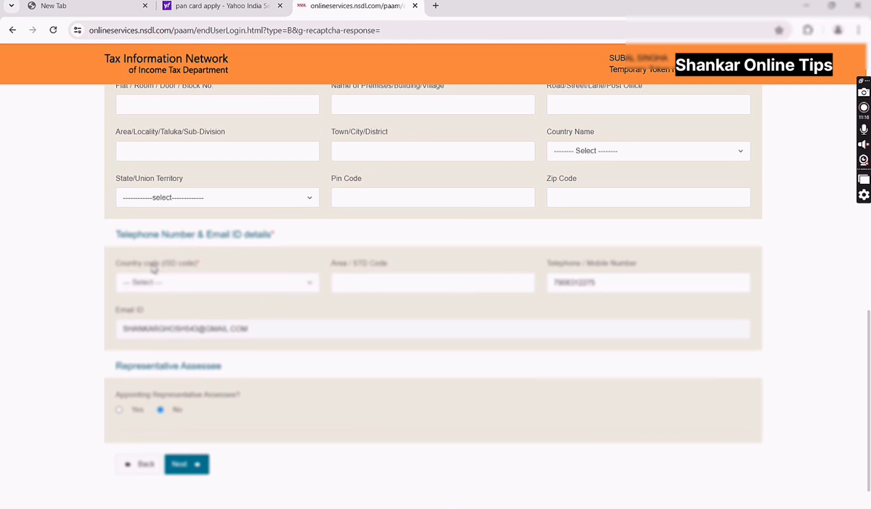
# - Set the telephone ISD country code to INDIA (91) and move on to the AO Code step
pyautogui.click(248, 287)
pyautogui.write('IND')
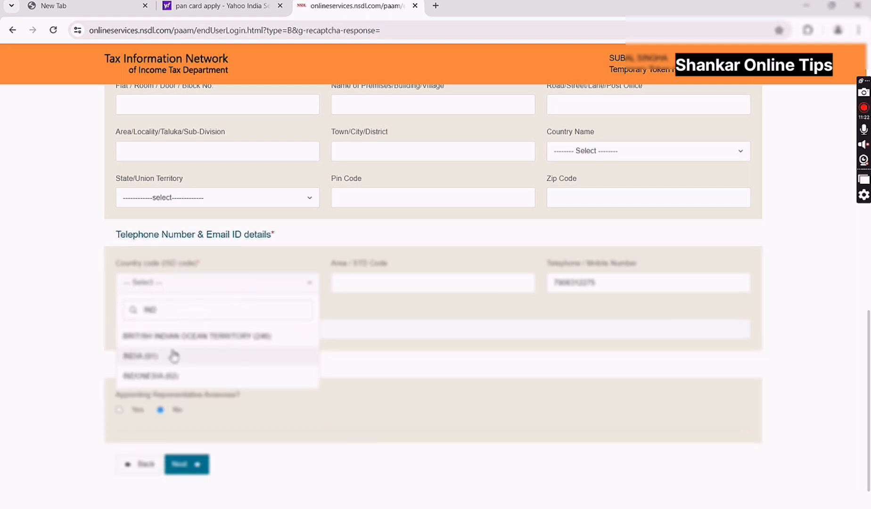
pyautogui.click(174, 356)
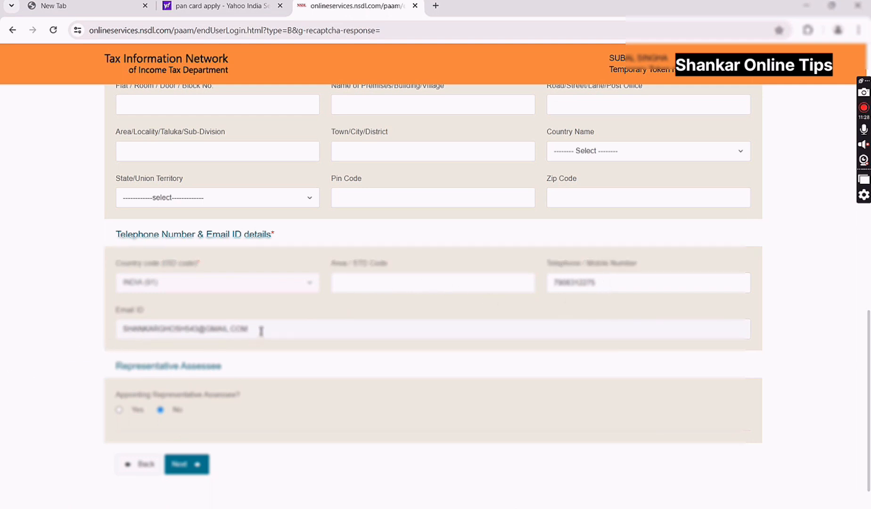
pyautogui.scroll(-1, 271, 351)
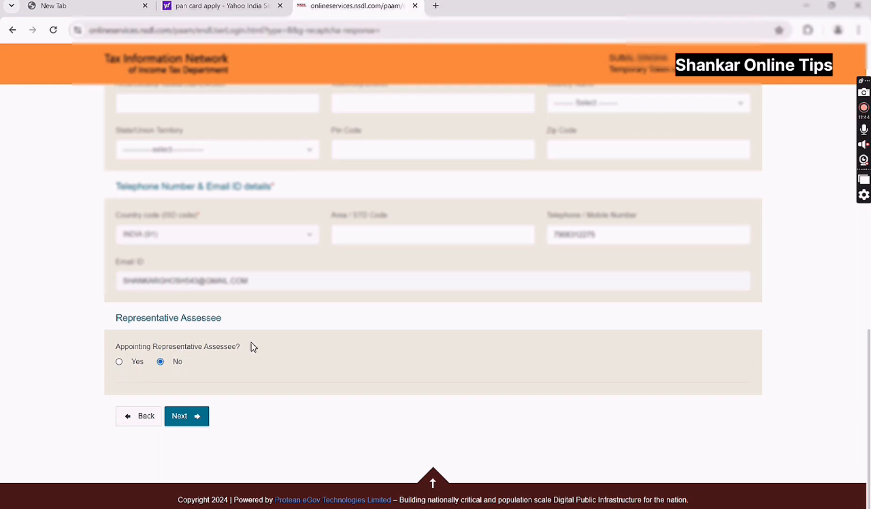
pyautogui.click(191, 417)
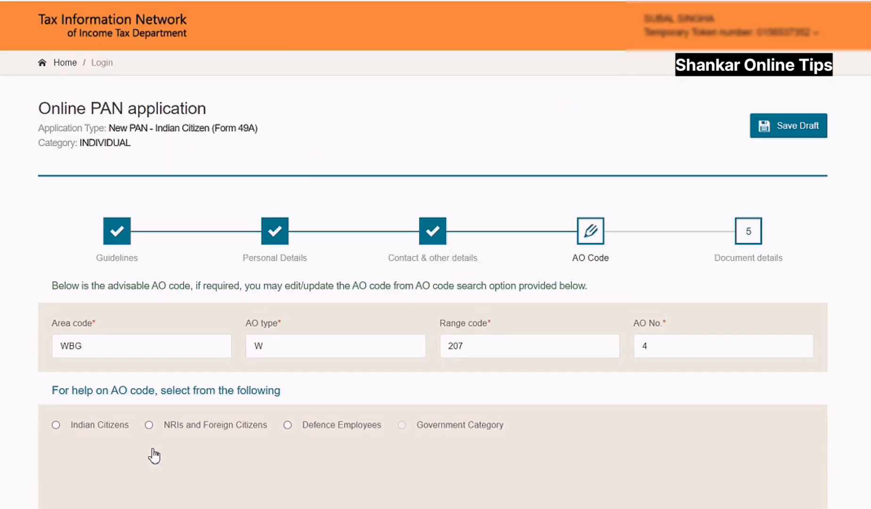
# - Fetch AO codes for Indian citizens with state WEST BENGAL and city SILIGURI
pyautogui.scroll(-2, 326, 410)
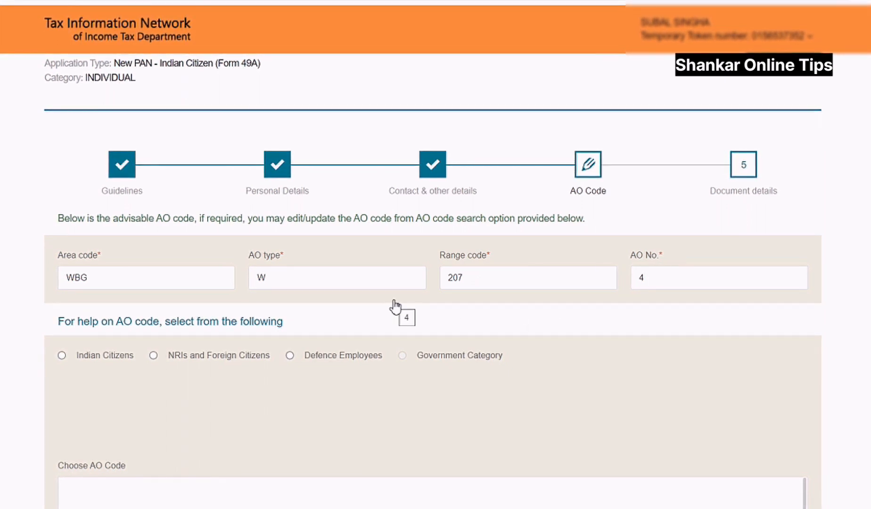
pyautogui.click(63, 354)
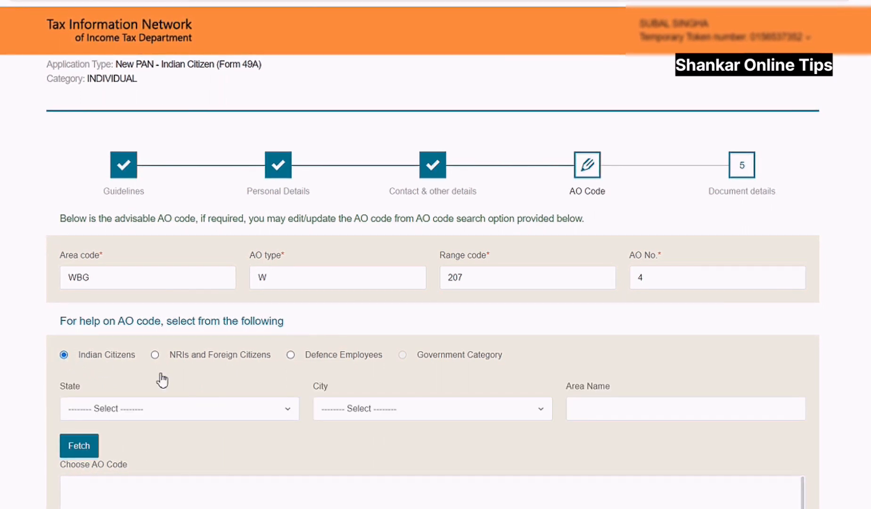
pyautogui.click(207, 409)
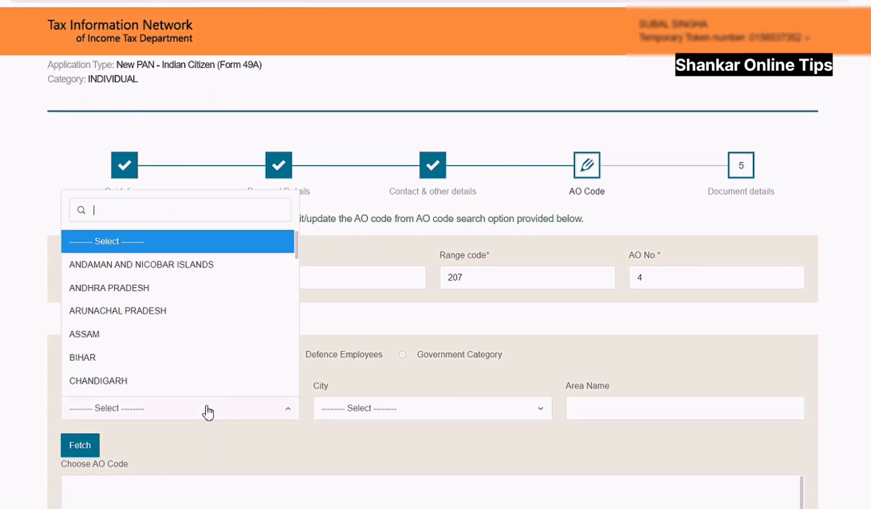
pyautogui.write('WE')
pyautogui.click(156, 381)
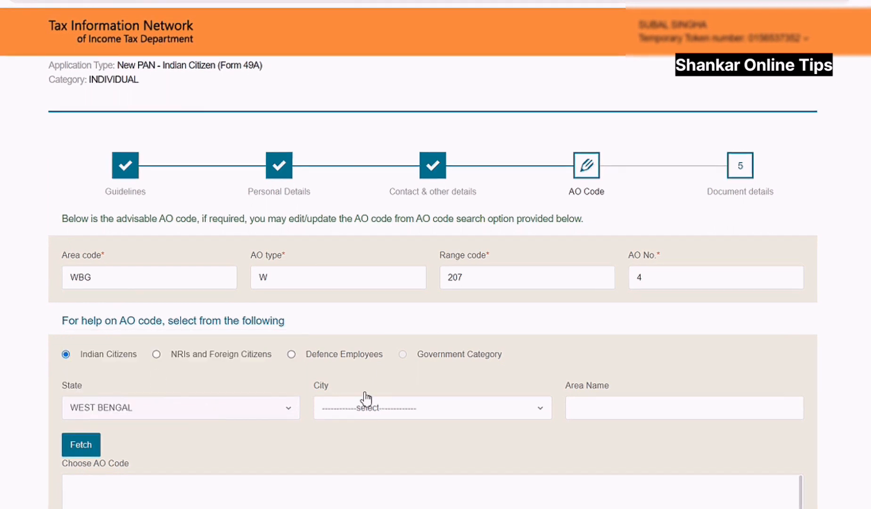
pyautogui.click(385, 407)
pyautogui.write('s')
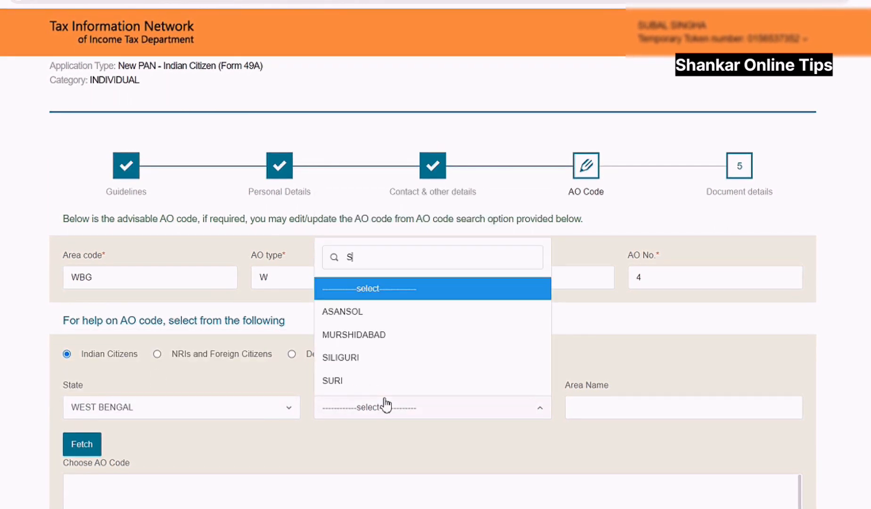
pyautogui.click(367, 362)
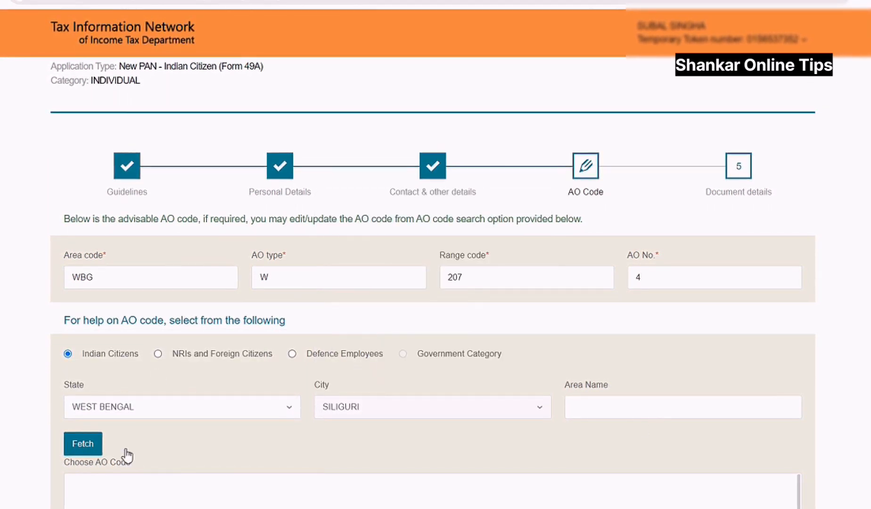
pyautogui.click(88, 448)
# - Review the fetched Siliguri ward codes and proceed to the Document details step
pyautogui.scroll(-5, 308, 439)
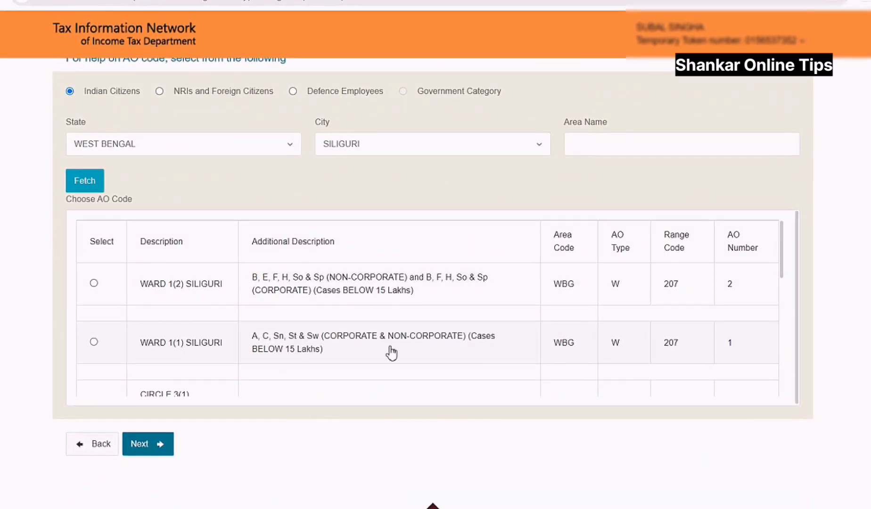
pyautogui.scroll(6, 350, 346)
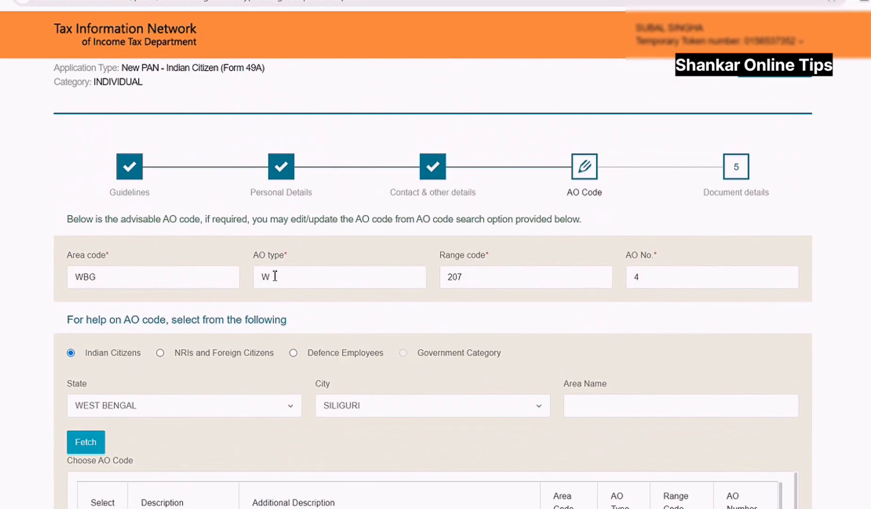
pyautogui.scroll(-3, 298, 366)
pyautogui.scroll(-3, 189, 284)
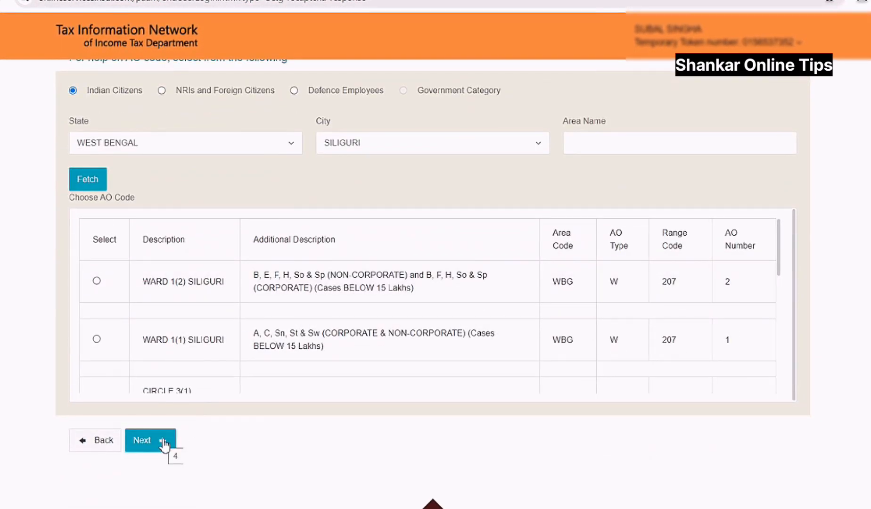
pyautogui.click(164, 443)
# - Pick AADHAAR Card in the Proof of identity, Proof of address and Proof of date of birth dropdowns
pyautogui.scroll(-1, 312, 404)
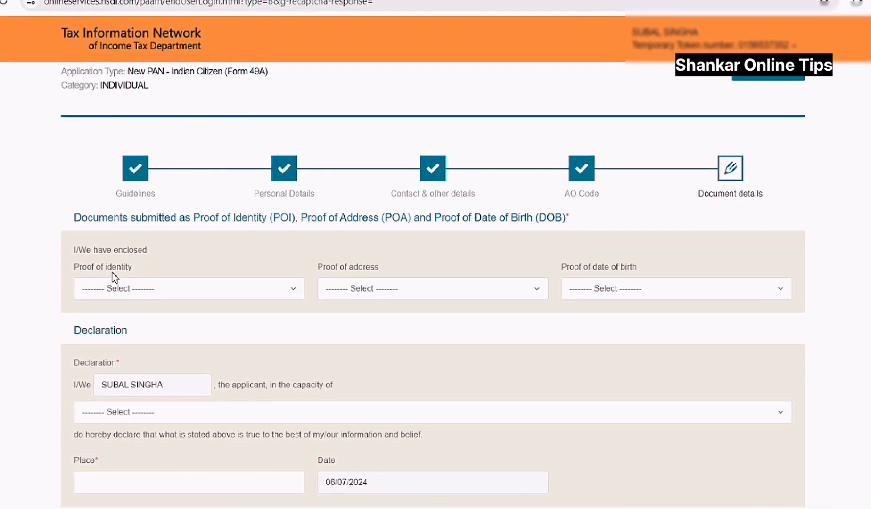
pyautogui.click(177, 294)
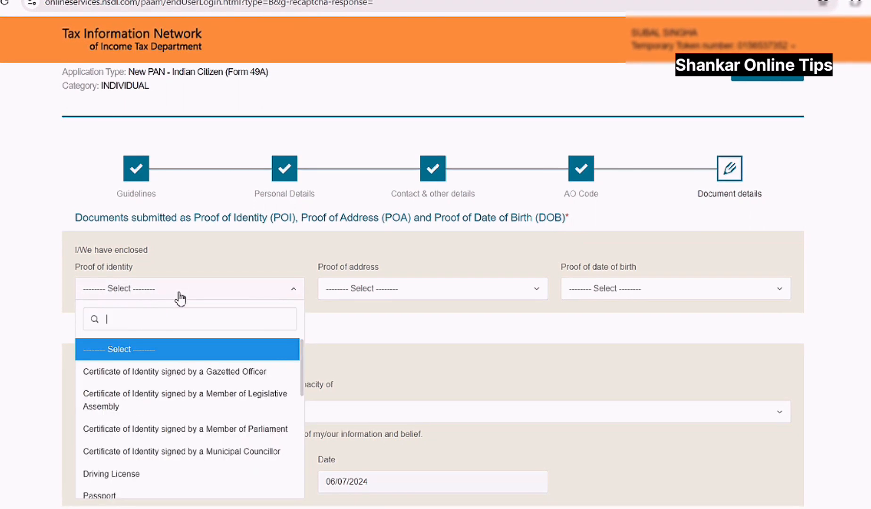
pyautogui.write('ADD')
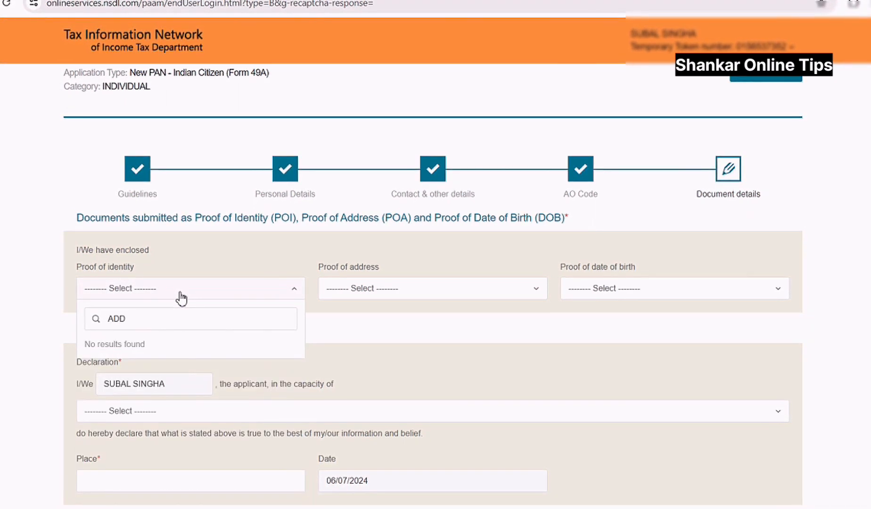
pyautogui.press('BackSpace')
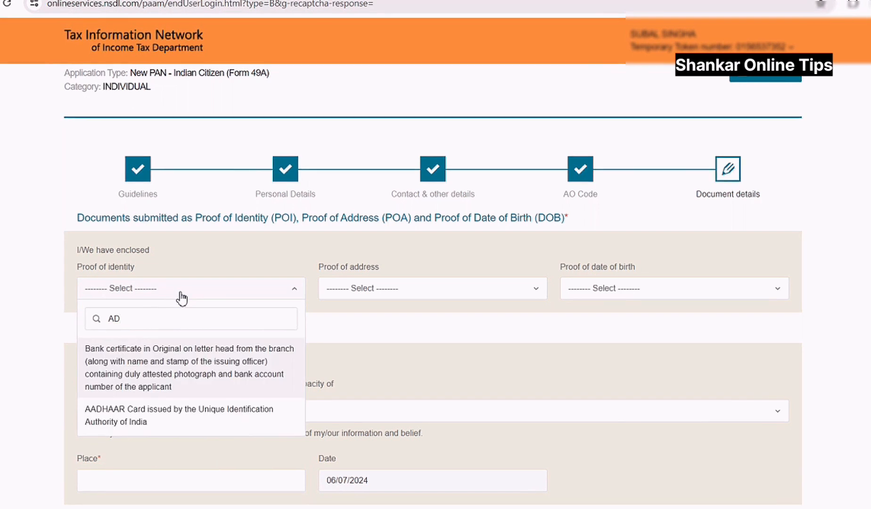
pyautogui.click(189, 410)
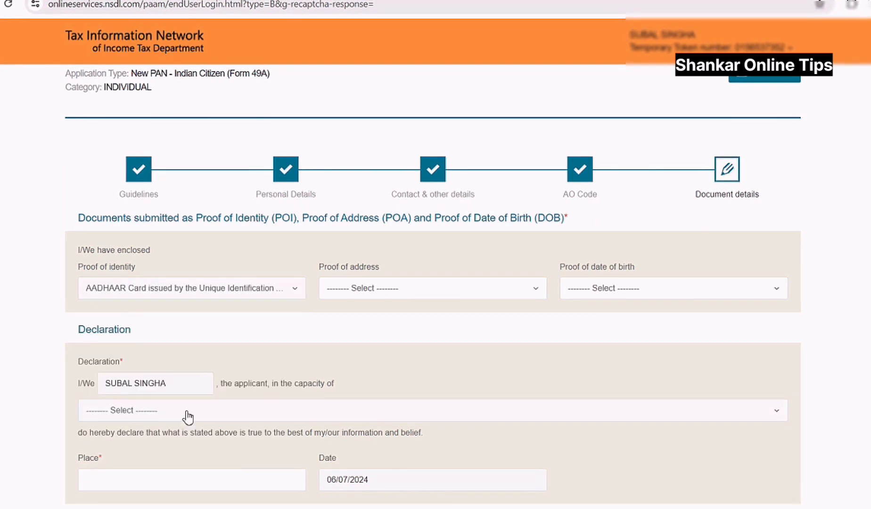
pyautogui.click(391, 293)
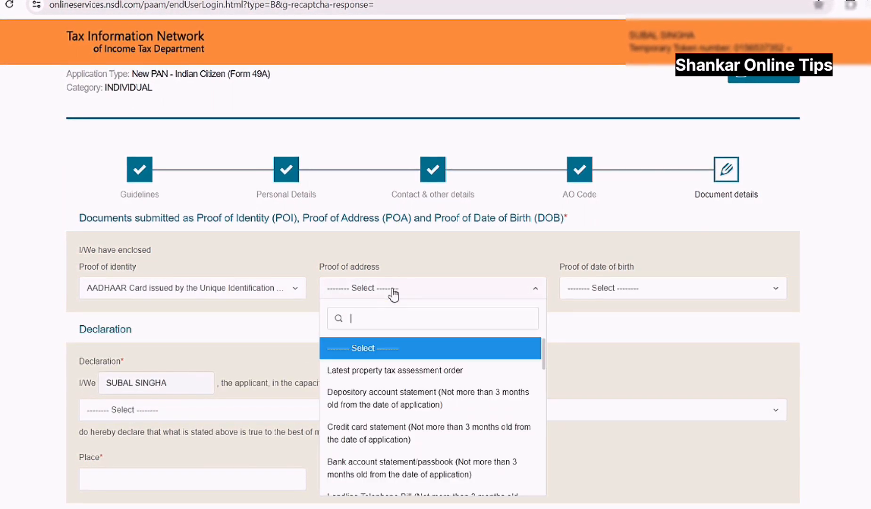
pyautogui.write('AA')
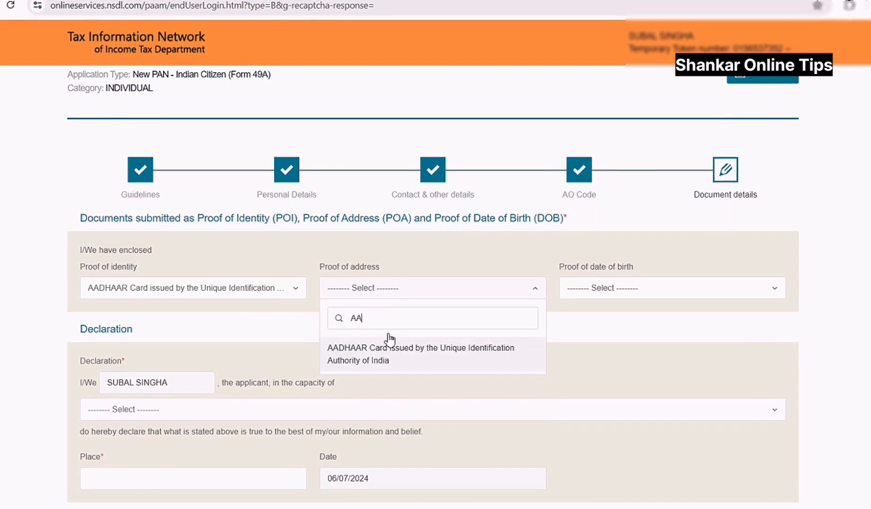
pyautogui.click(389, 359)
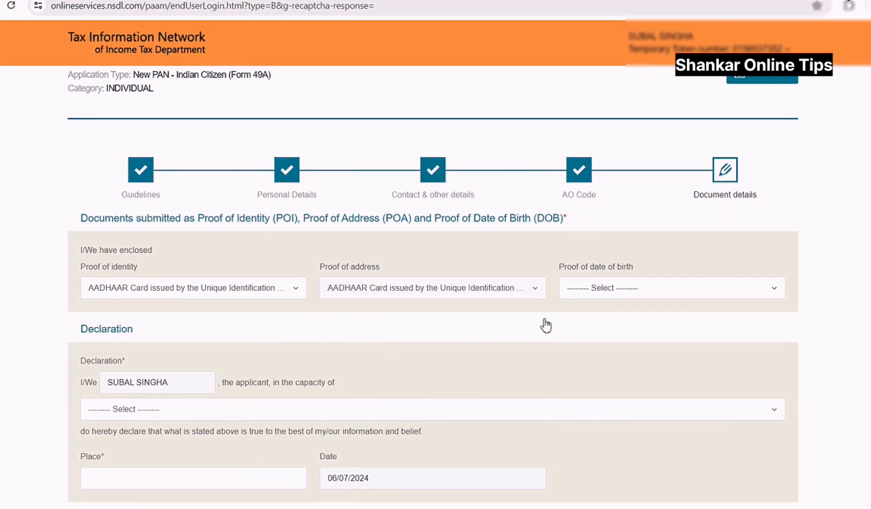
pyautogui.click(607, 290)
pyautogui.write('AA')
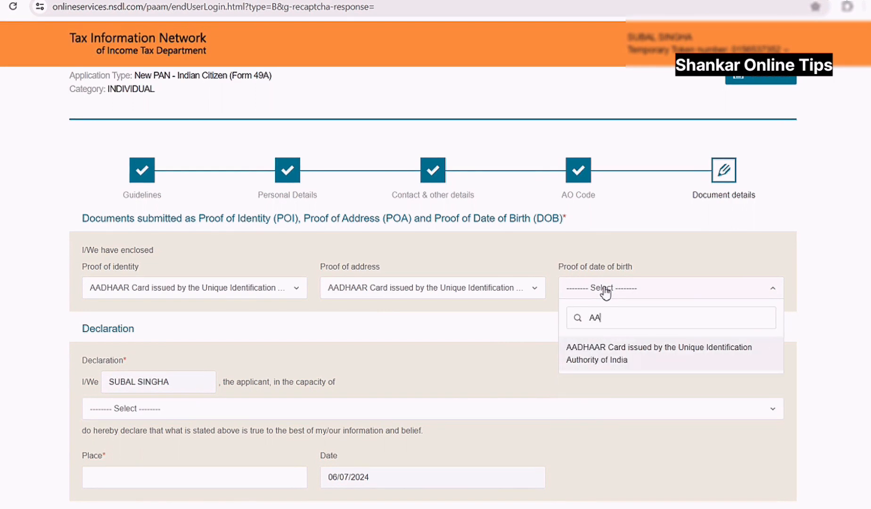
pyautogui.click(619, 361)
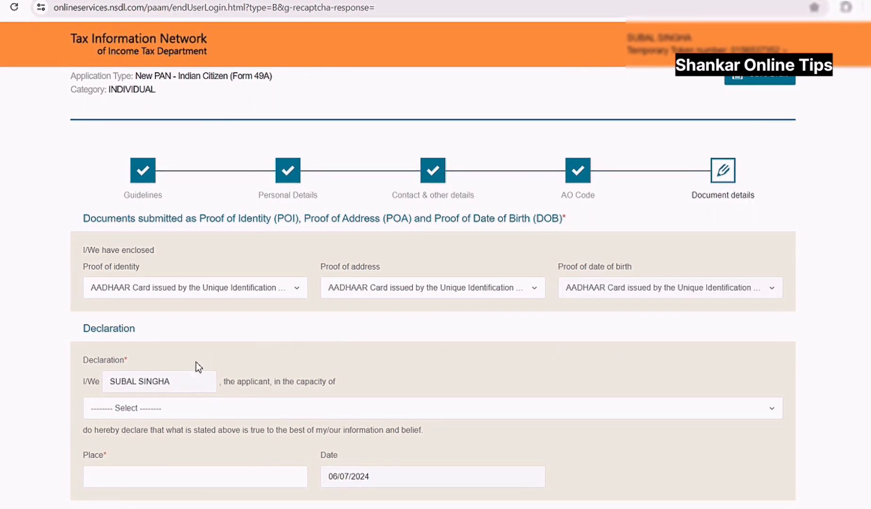
# - Dismiss the save-details reminder and declare the applicant's capacity as Himself/Herself
pyautogui.scroll(-1, 116, 340)
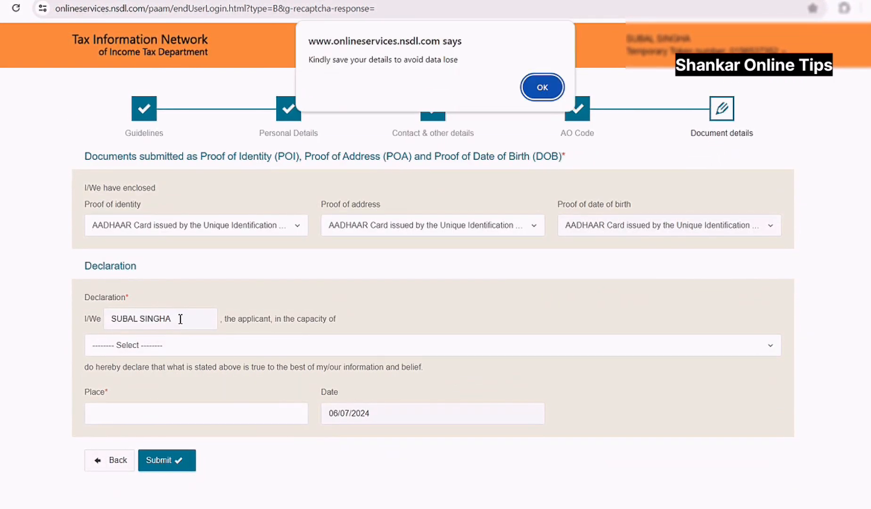
pyautogui.click(543, 86)
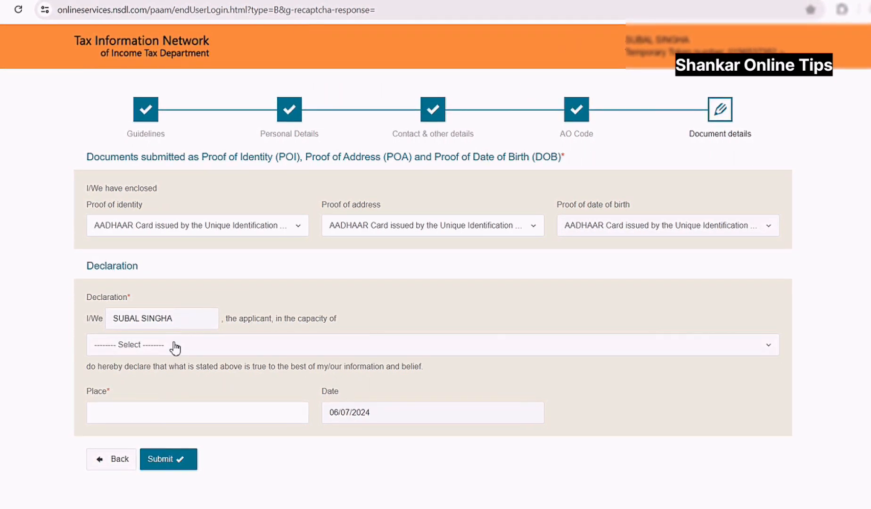
pyautogui.click(175, 347)
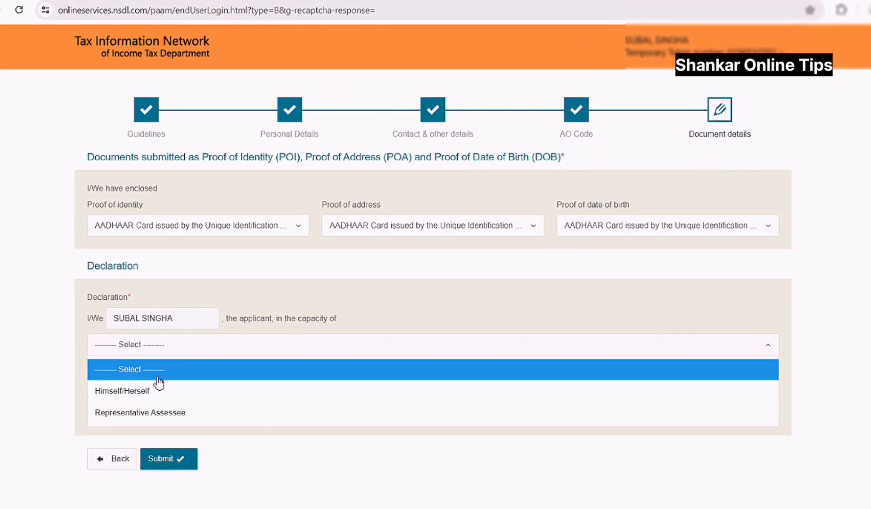
pyautogui.click(148, 392)
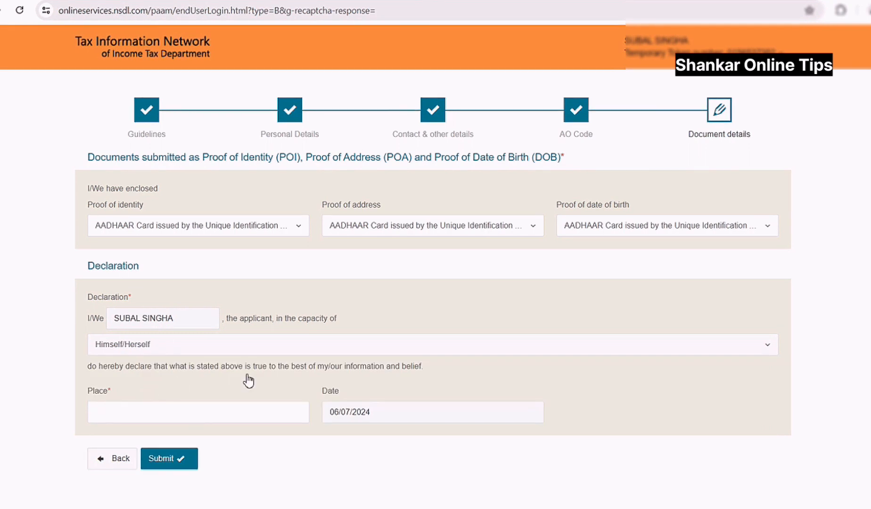
# - Enter NADIALBARI as the place of declaration
pyautogui.scroll(-1, 248, 380)
pyautogui.click(189, 382)
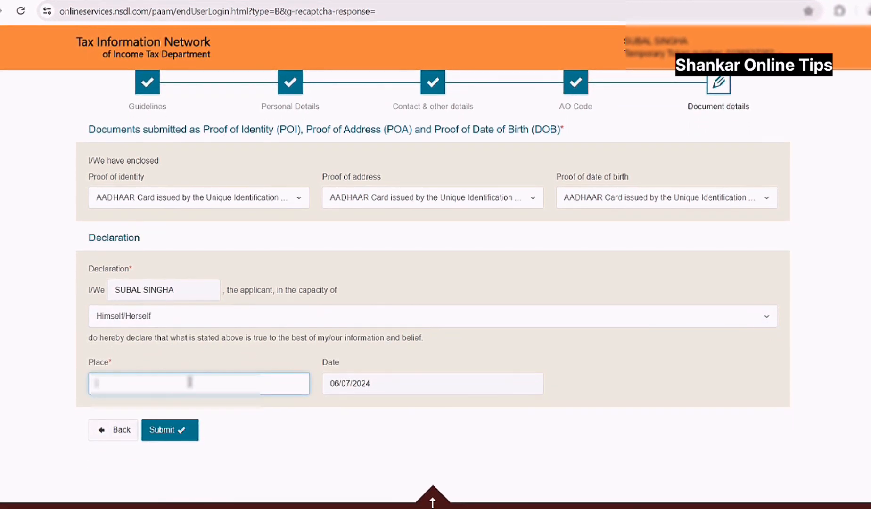
pyautogui.write('NADIA')
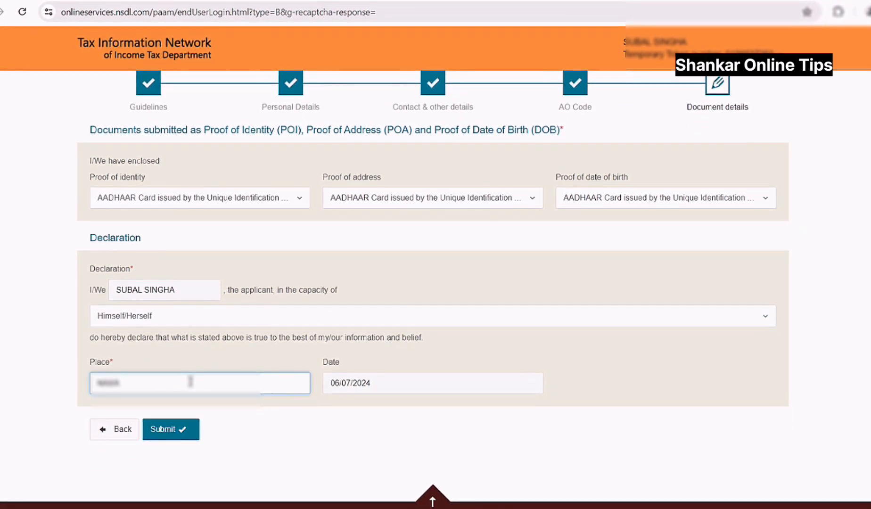
pyautogui.write('LN')
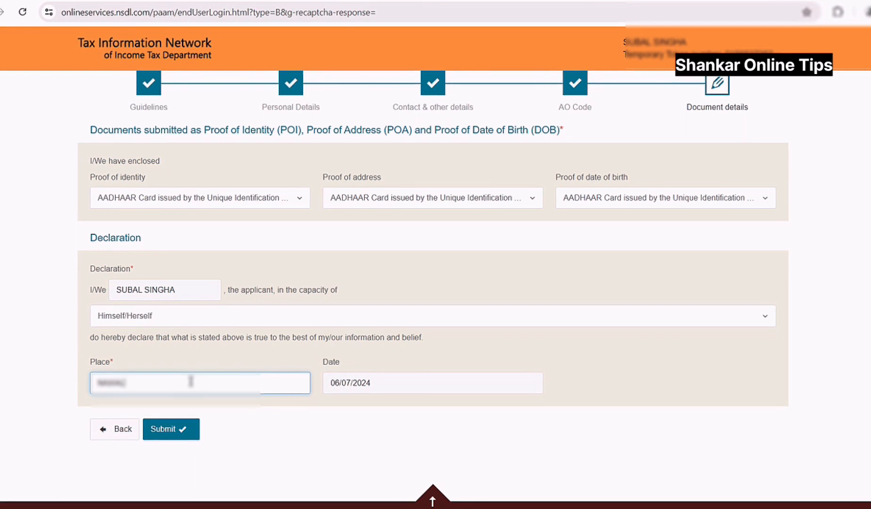
pyautogui.press('BackSpace')
pyautogui.write('BARI')
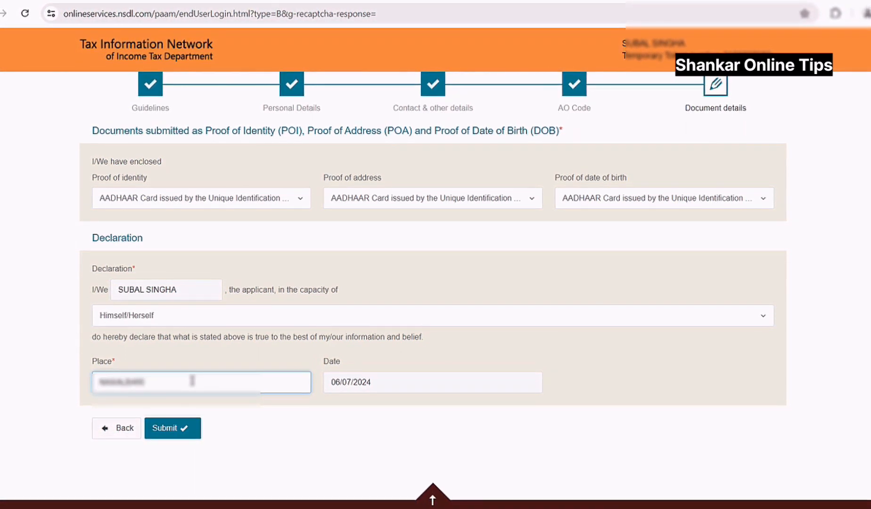
# - Submit the Form 49A application and enter the first eight Aadhaar digits for confirmation
pyautogui.click(174, 426)
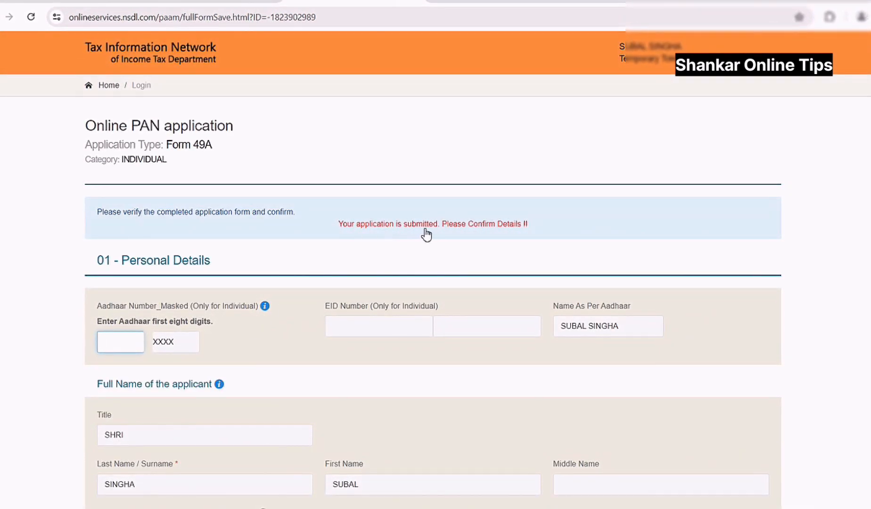
pyautogui.scroll(-1, 415, 267)
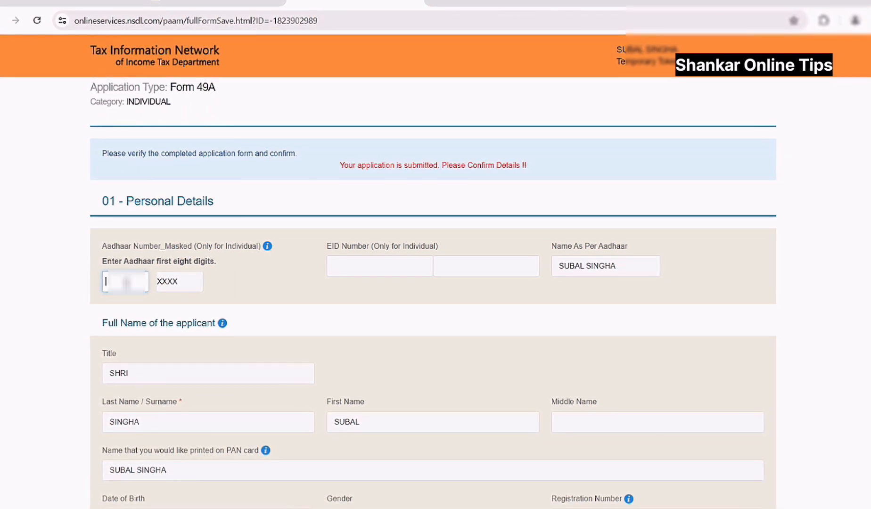
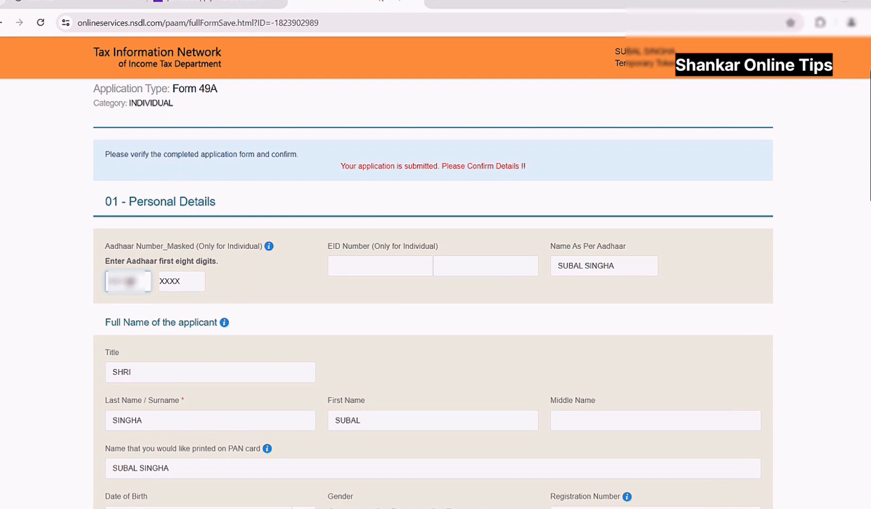
# - Review the full application summary and proceed to the Payment step
pyautogui.scroll(-1, 171, 305)
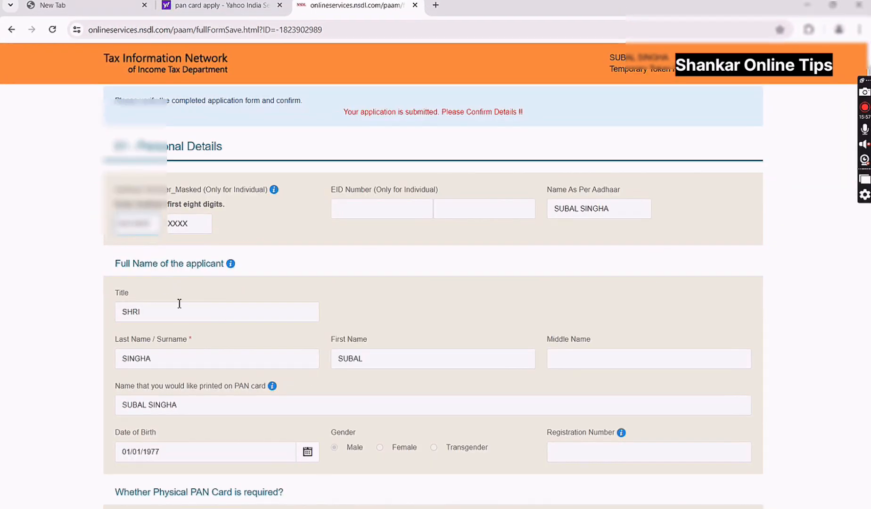
pyautogui.scroll(-2, 179, 303)
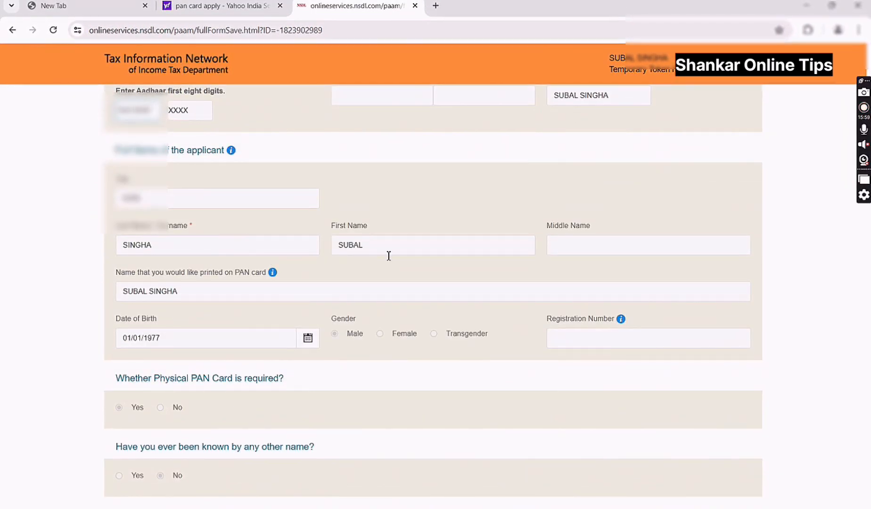
pyautogui.scroll(-1, 226, 235)
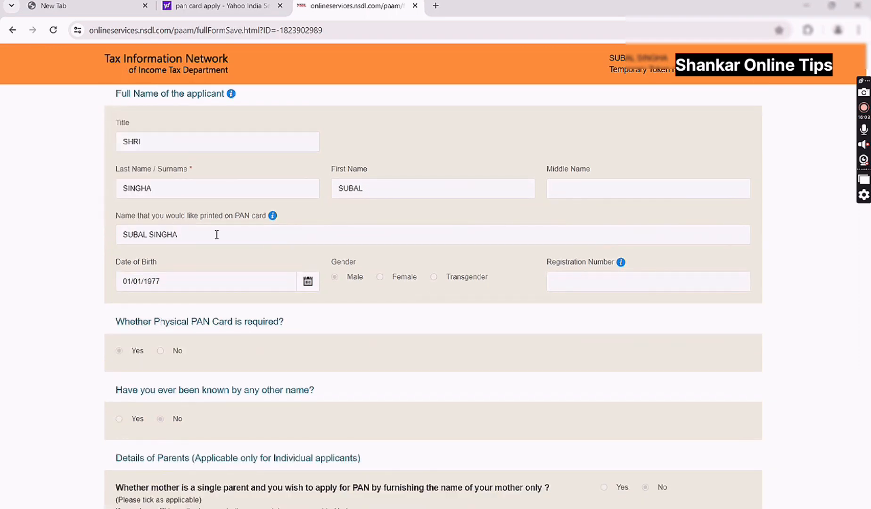
pyautogui.scroll(-1, 201, 240)
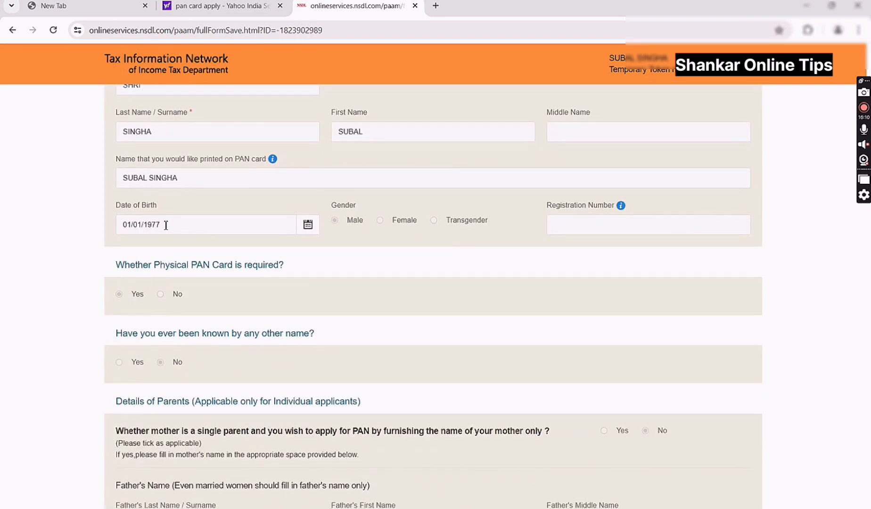
pyautogui.scroll(-1, 352, 228)
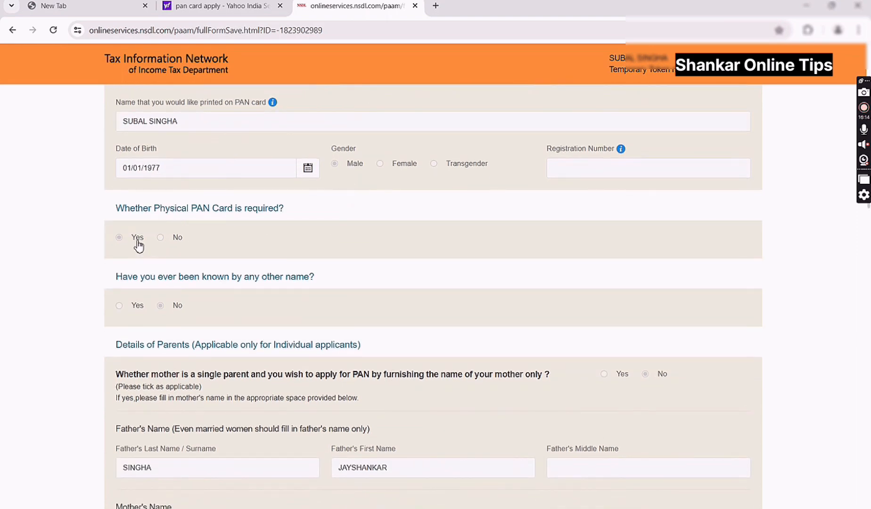
pyautogui.scroll(-2, 138, 243)
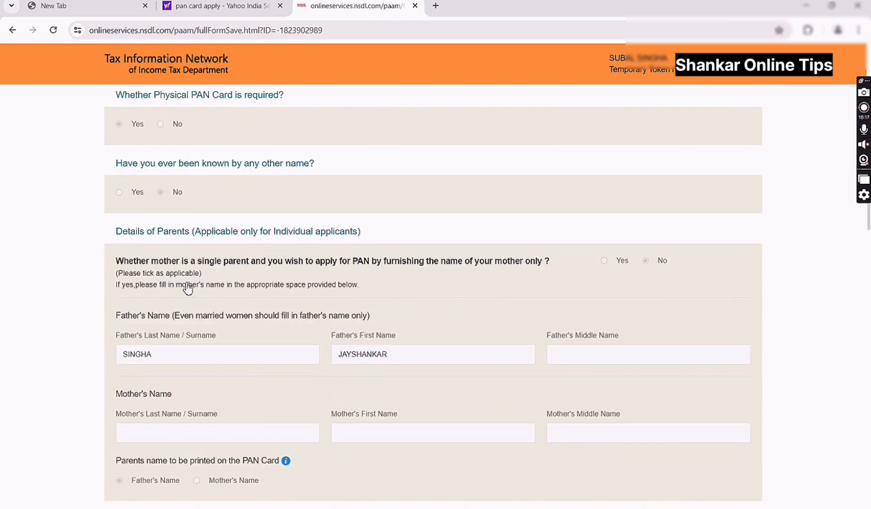
pyautogui.scroll(-1, 183, 285)
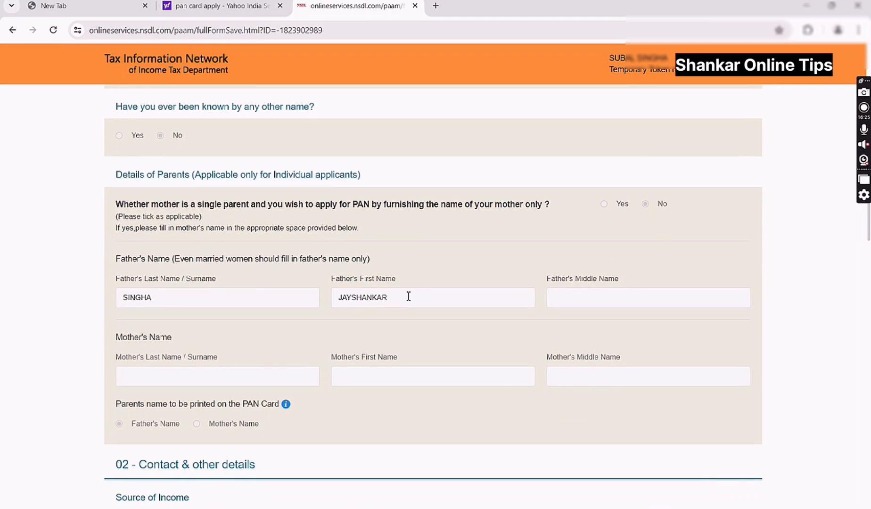
pyautogui.scroll(-5, 408, 296)
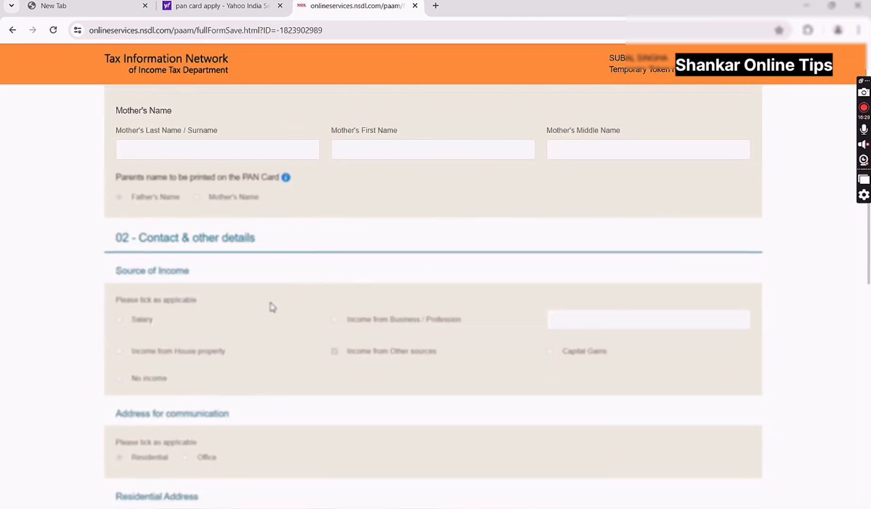
pyautogui.scroll(-2, 293, 306)
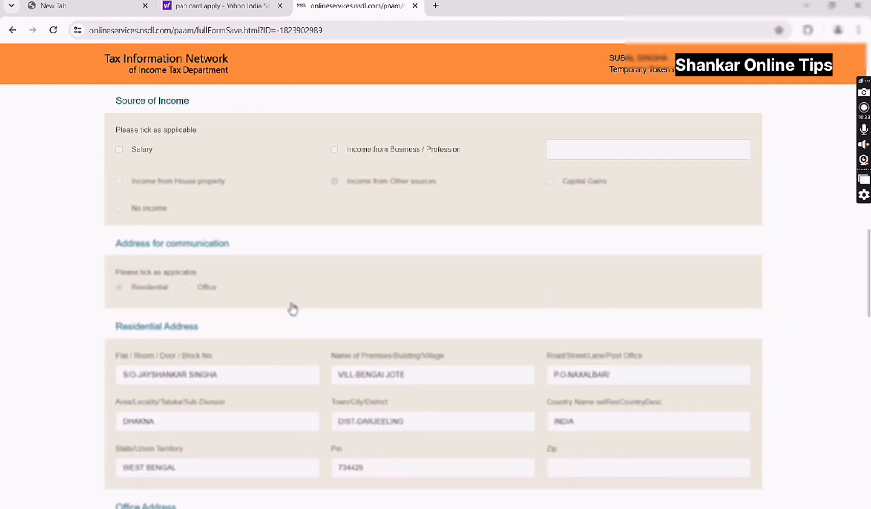
pyautogui.scroll(-3, 247, 293)
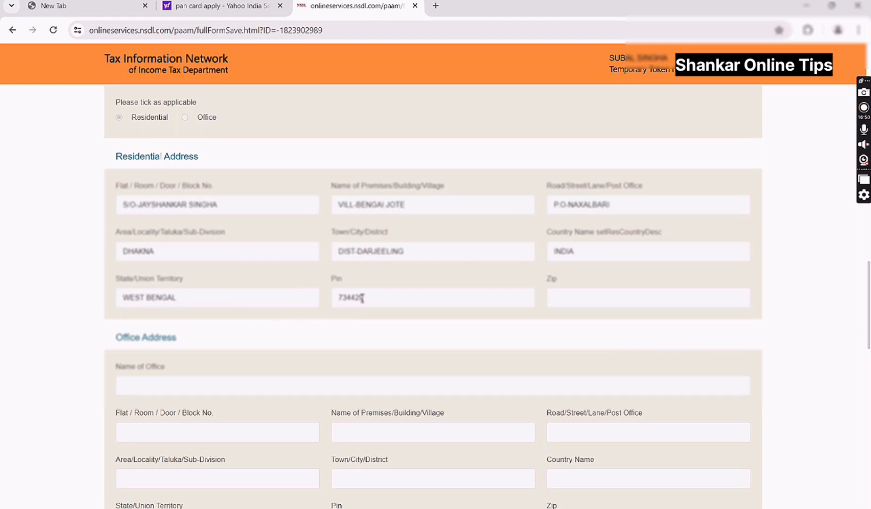
pyautogui.scroll(-1, 404, 306)
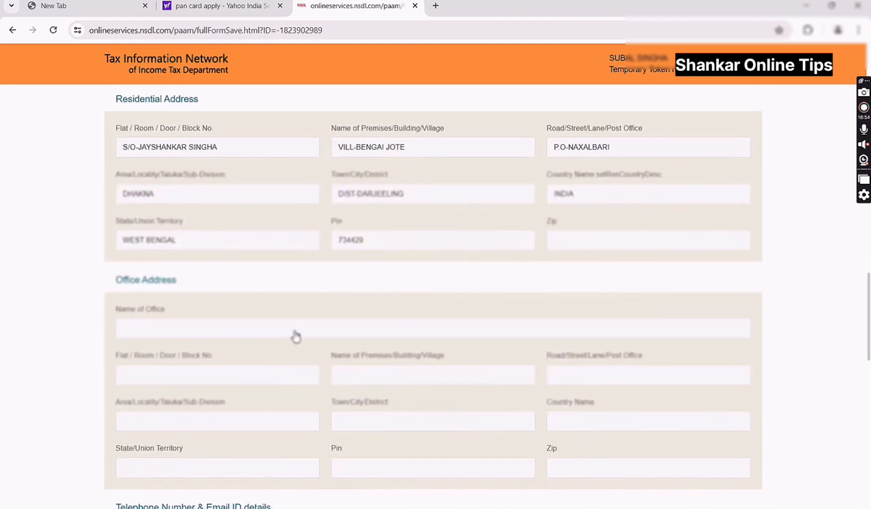
pyautogui.scroll(-5, 276, 333)
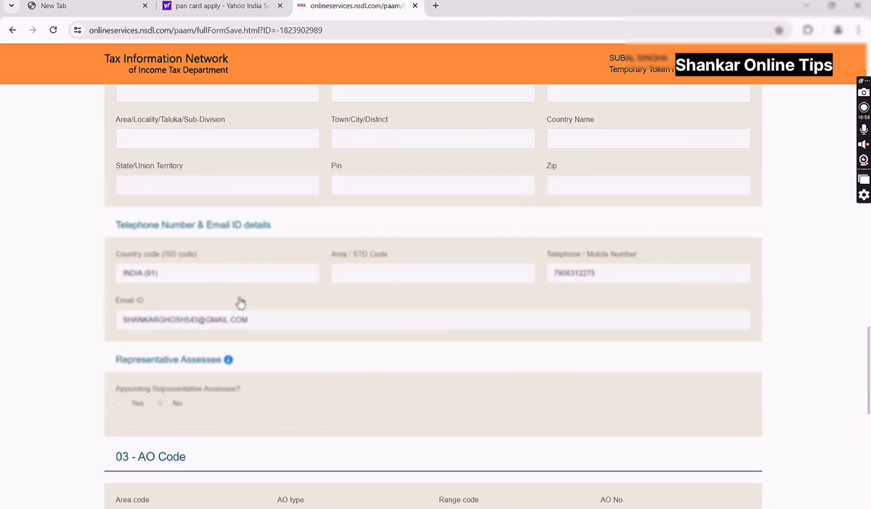
pyautogui.scroll(-1, 193, 315)
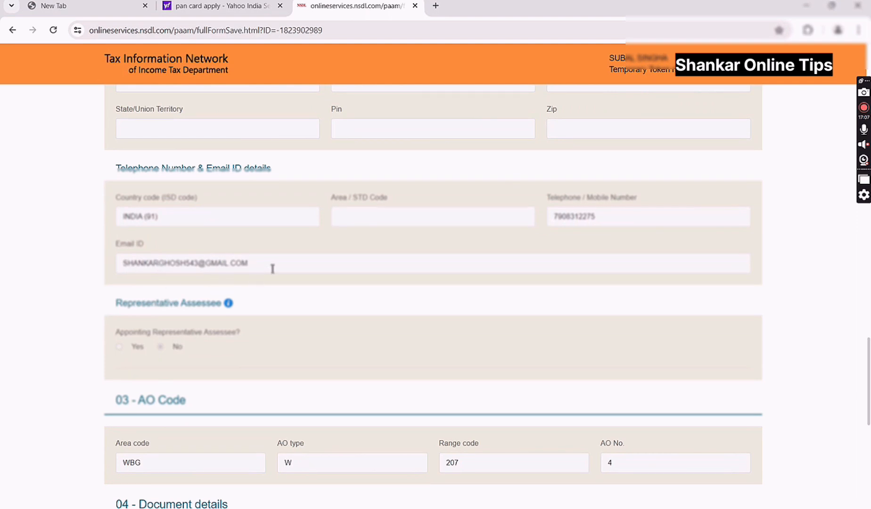
pyautogui.scroll(-1, 274, 268)
pyautogui.scroll(-1, 212, 297)
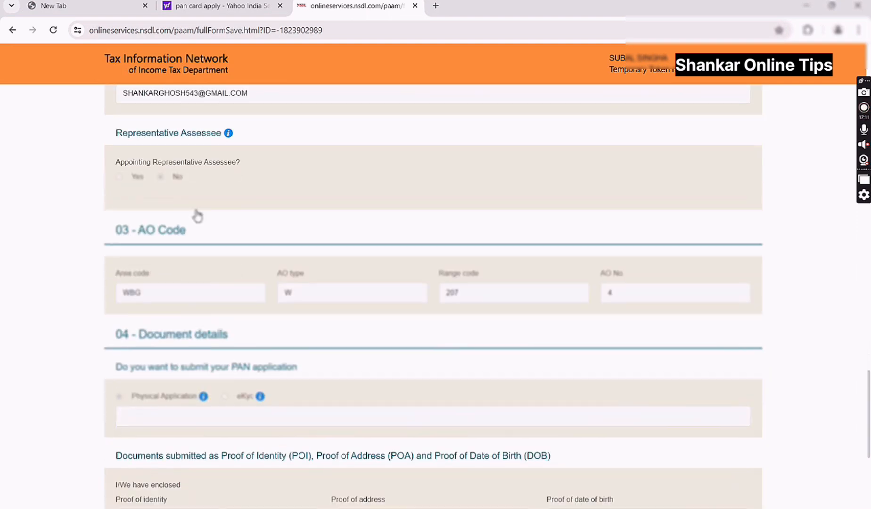
pyautogui.scroll(-2, 237, 366)
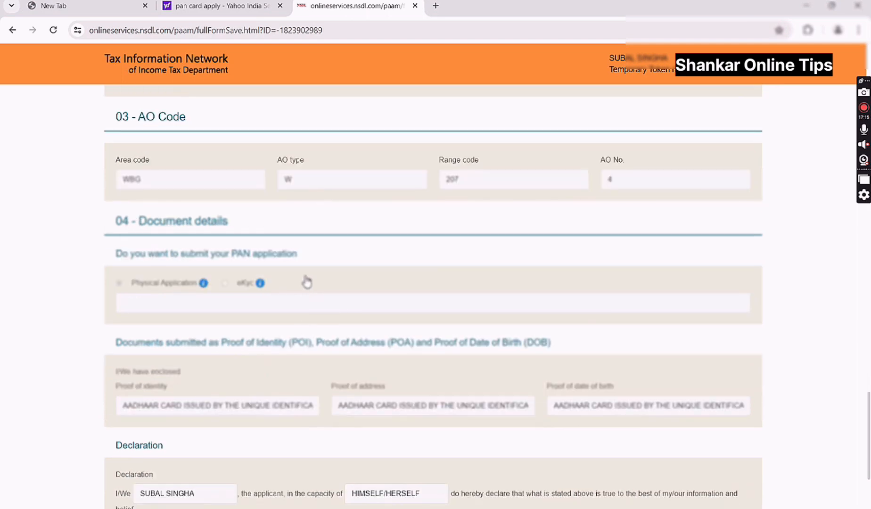
pyautogui.scroll(-2, 155, 290)
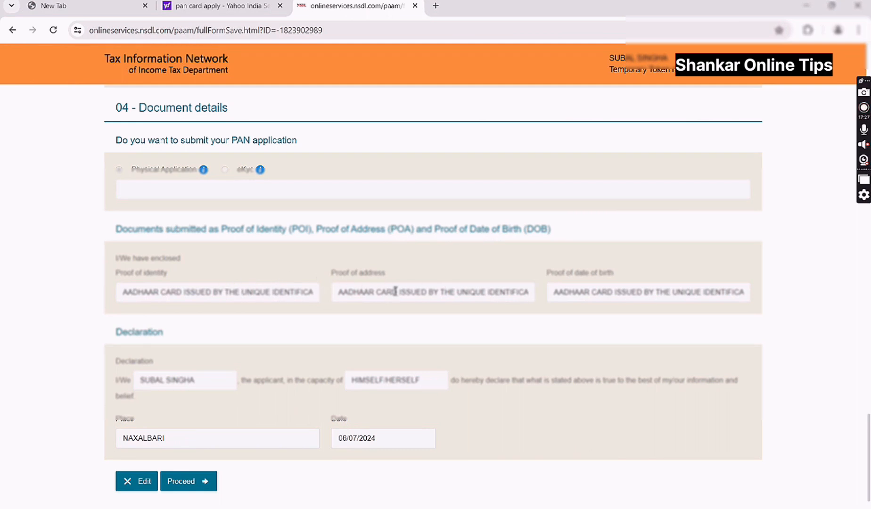
pyautogui.scroll(-1, 200, 321)
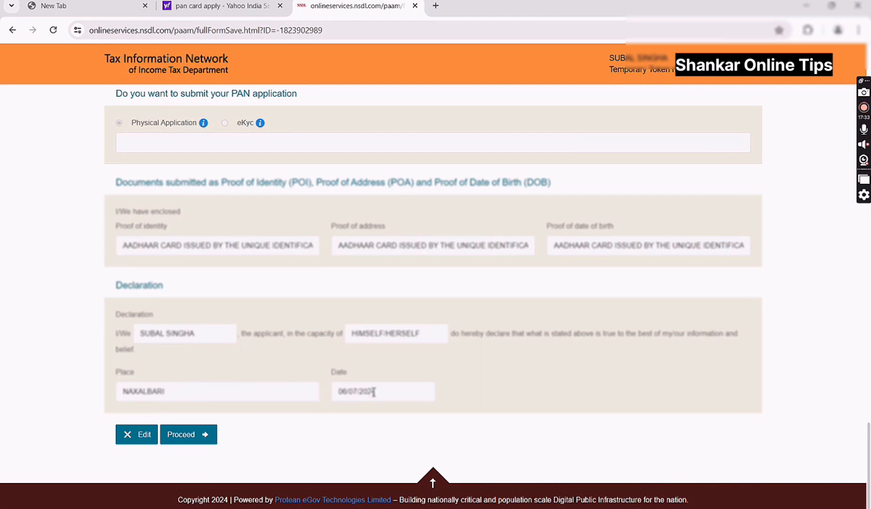
pyautogui.click(204, 435)
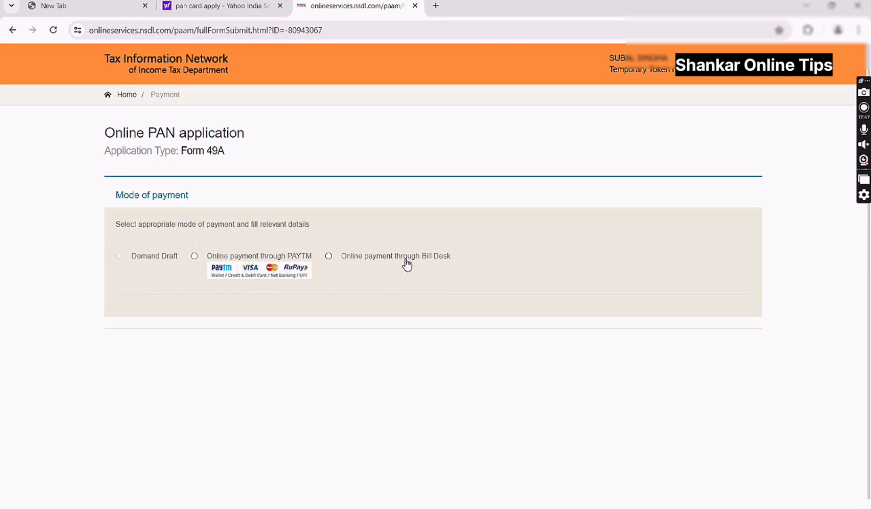
# - Choose PAYTM, accept the terms of service, and confirm the 107.00 fee payment
pyautogui.click(198, 258)
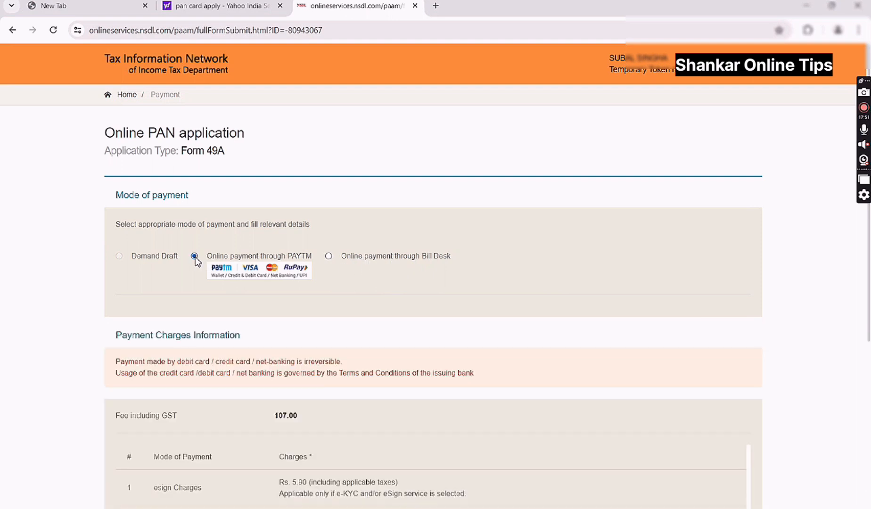
pyautogui.scroll(-2, 340, 336)
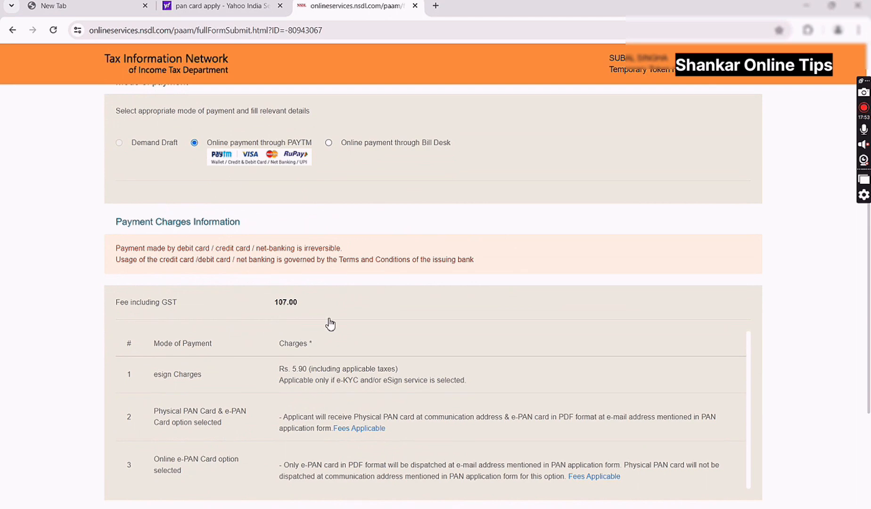
pyautogui.scroll(-1, 289, 339)
pyautogui.scroll(-2, 290, 342)
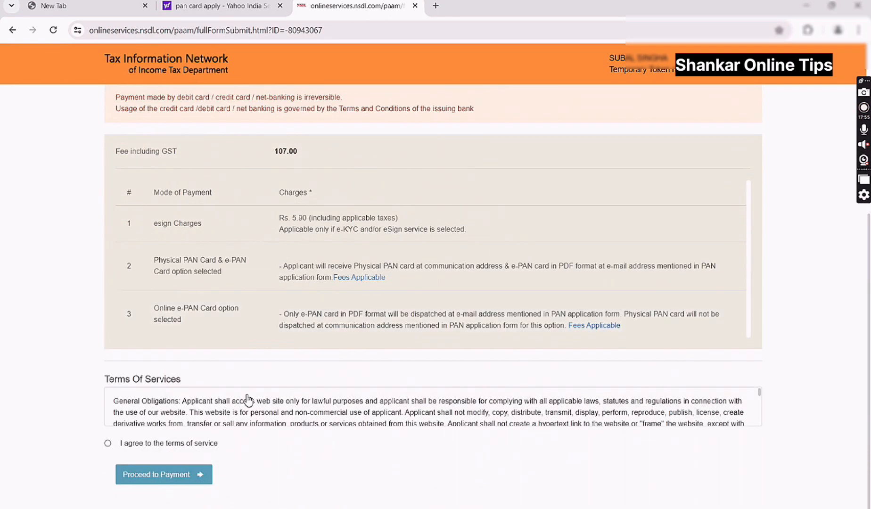
pyautogui.click(108, 444)
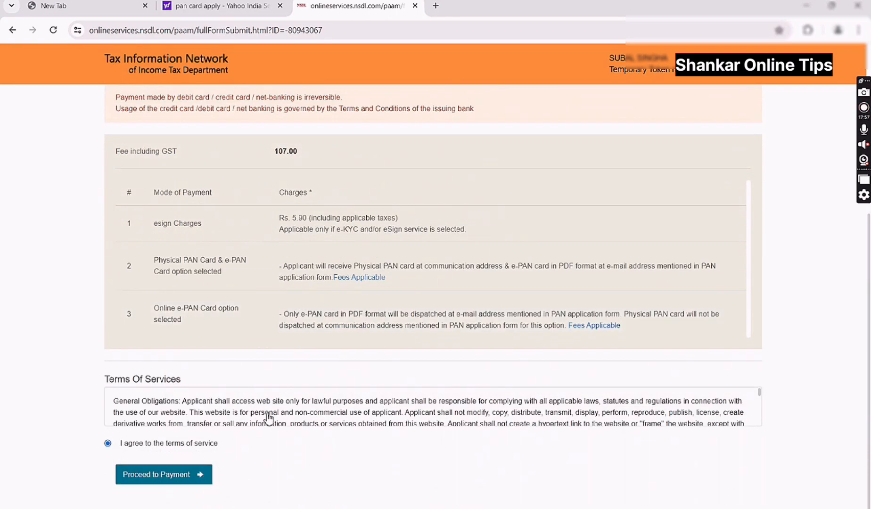
pyautogui.scroll(-5, 270, 415)
pyautogui.click(167, 479)
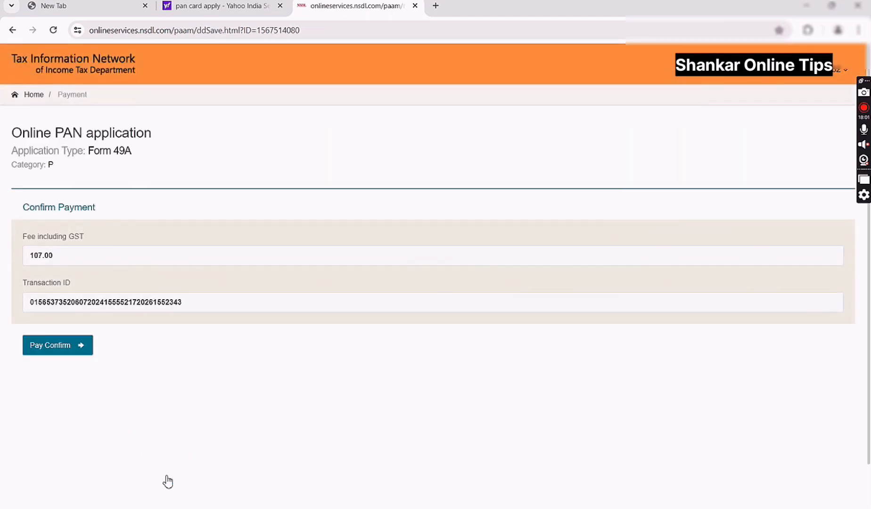
pyautogui.click(78, 351)
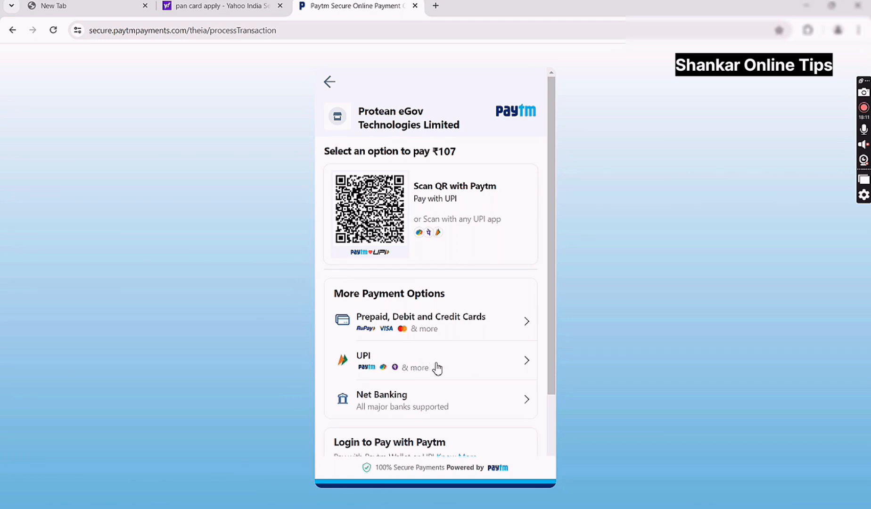
# - Pay the ₹107 fee by UPI using the applicant's mobile number
pyautogui.scroll(-1, 435, 366)
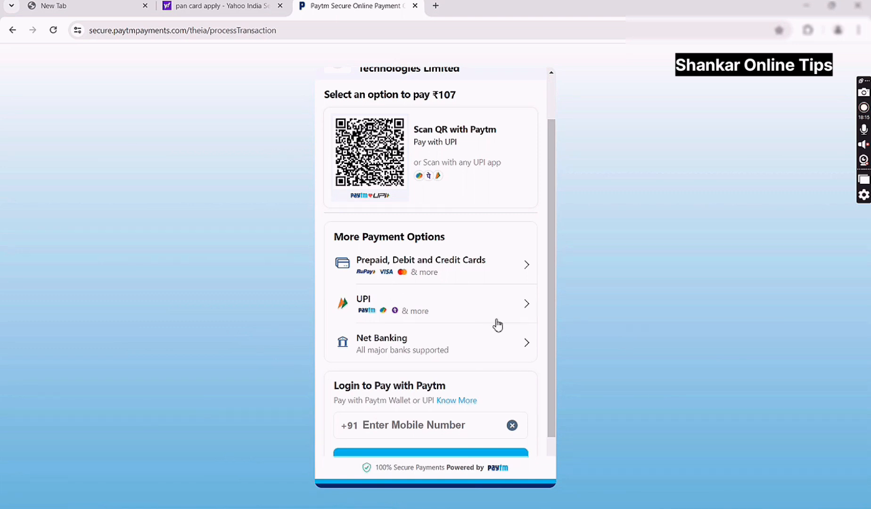
pyautogui.scroll(-1, 497, 325)
pyautogui.scroll(2, 499, 325)
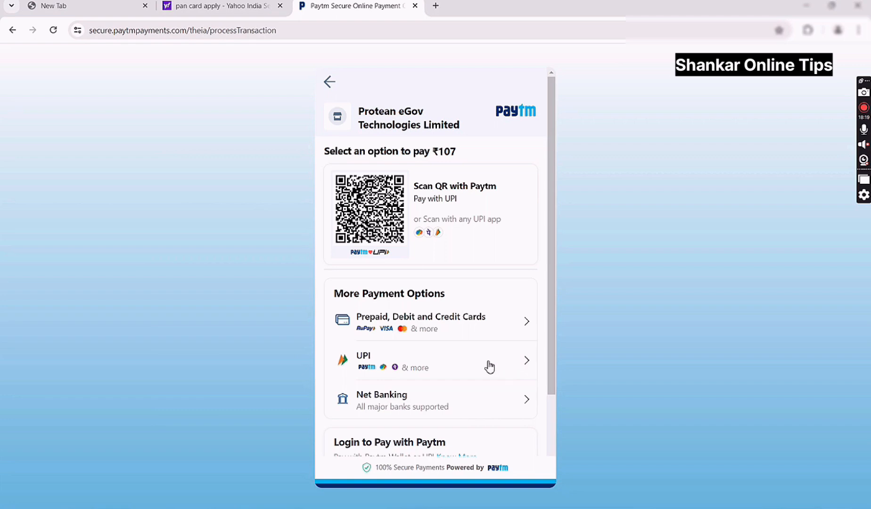
pyautogui.scroll(-1, 521, 306)
pyautogui.click(521, 305)
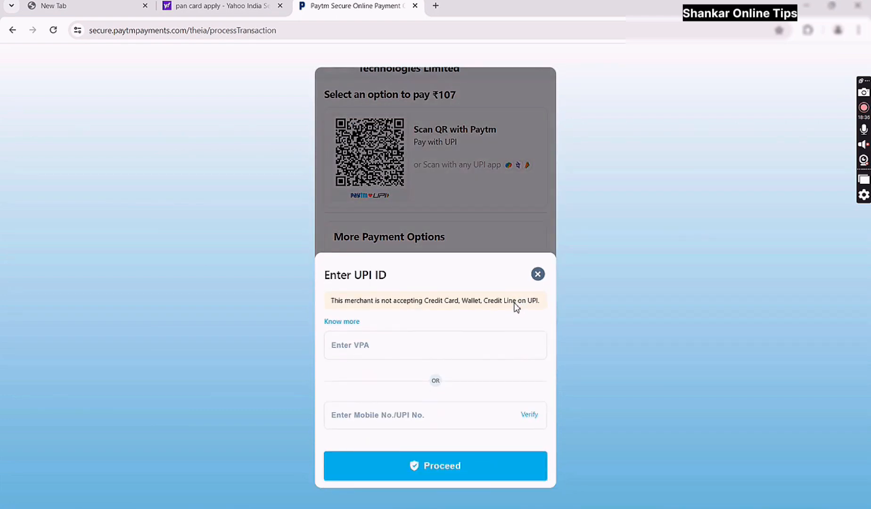
pyautogui.click(415, 413)
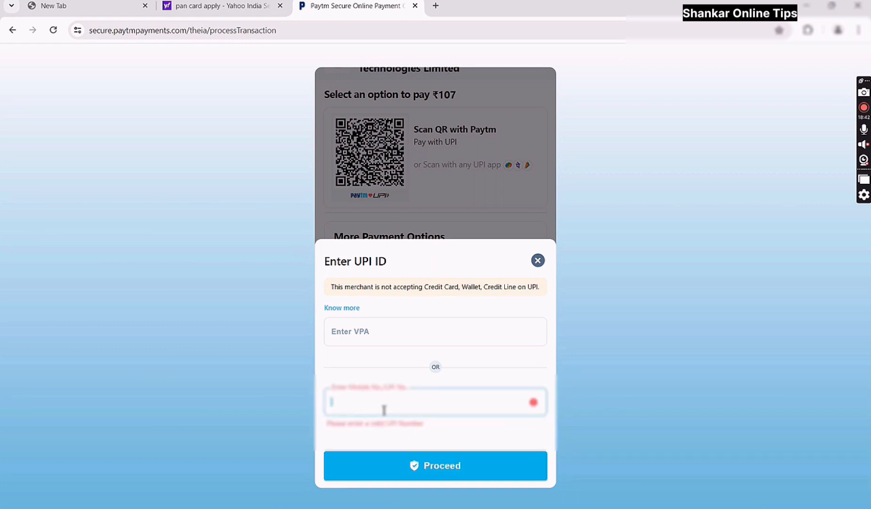
pyautogui.write('78')
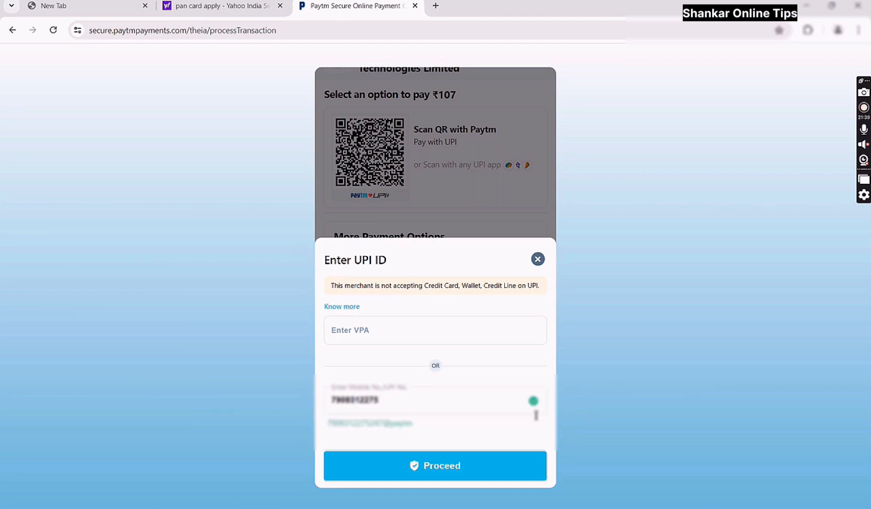
pyautogui.click(439, 466)
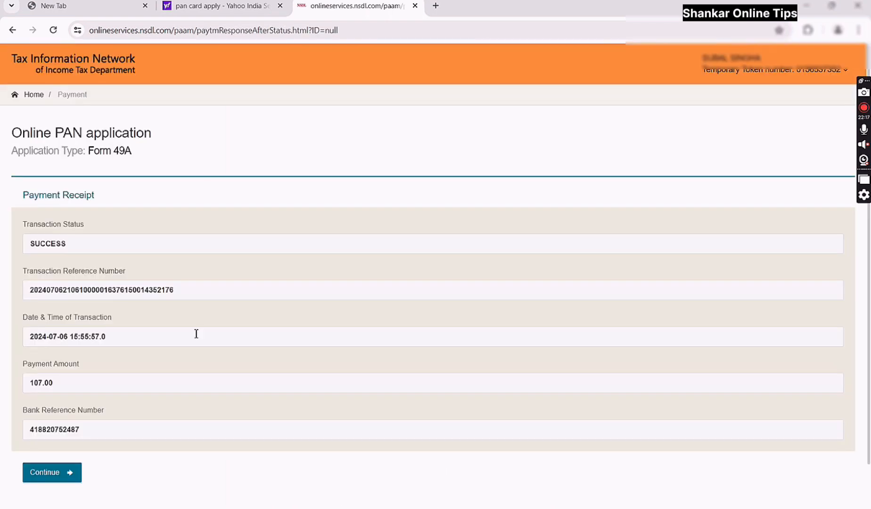
# - Continue from the payment receipt and authenticate the applicant with Aadhaar consent
pyautogui.click(64, 472)
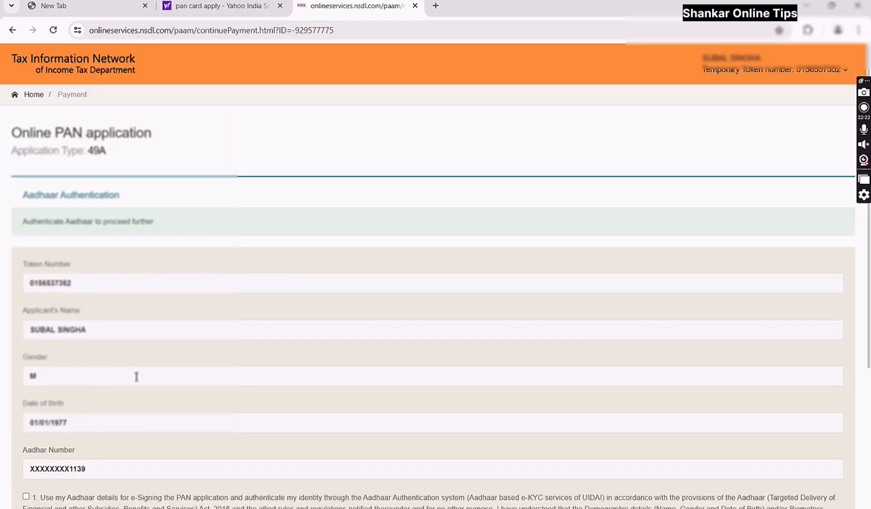
pyautogui.scroll(-2, 145, 200)
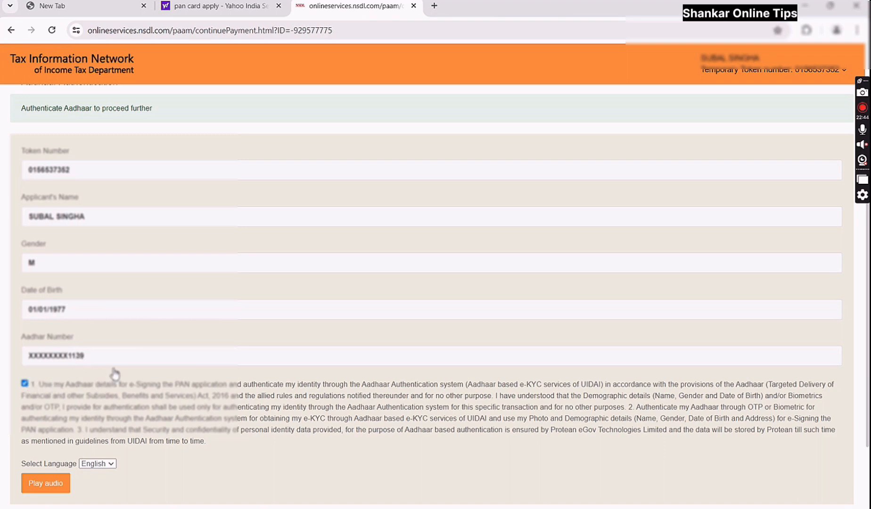
pyautogui.scroll(-1, 116, 373)
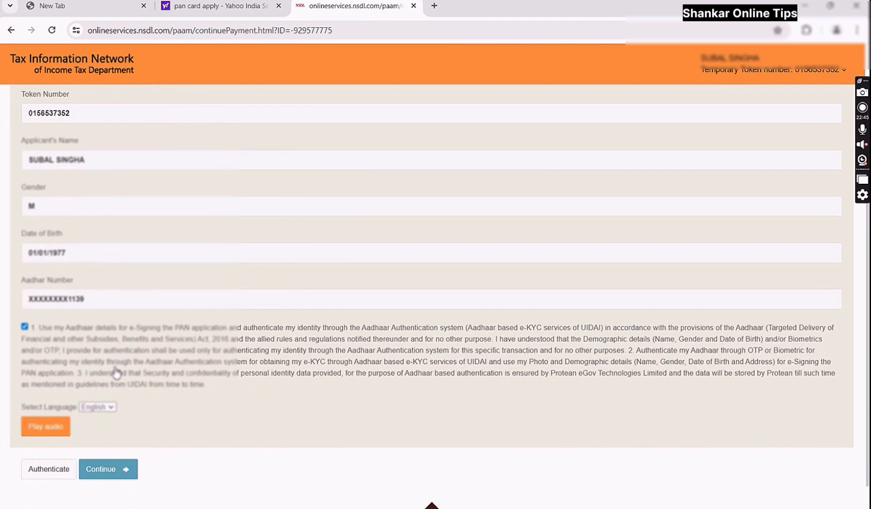
pyautogui.click(56, 471)
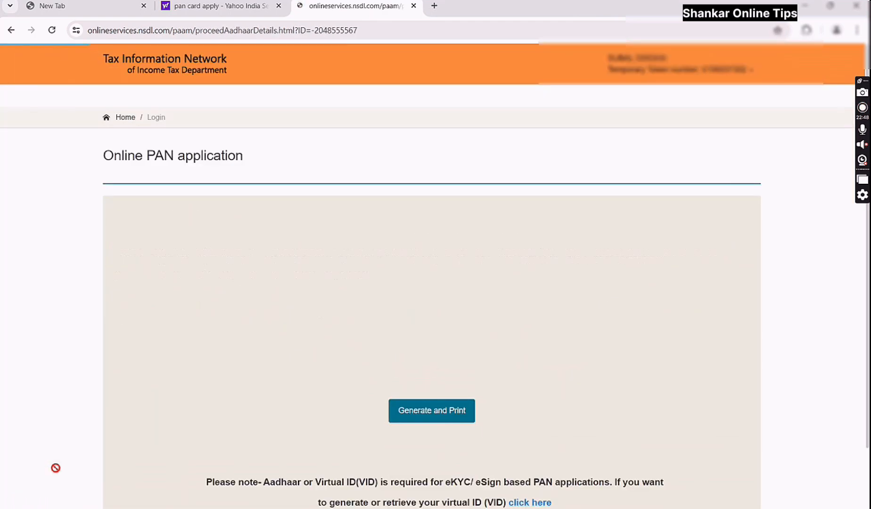
# - Generate the printable application and bring up the PDF's password prompt
pyautogui.scroll(-2, 370, 350)
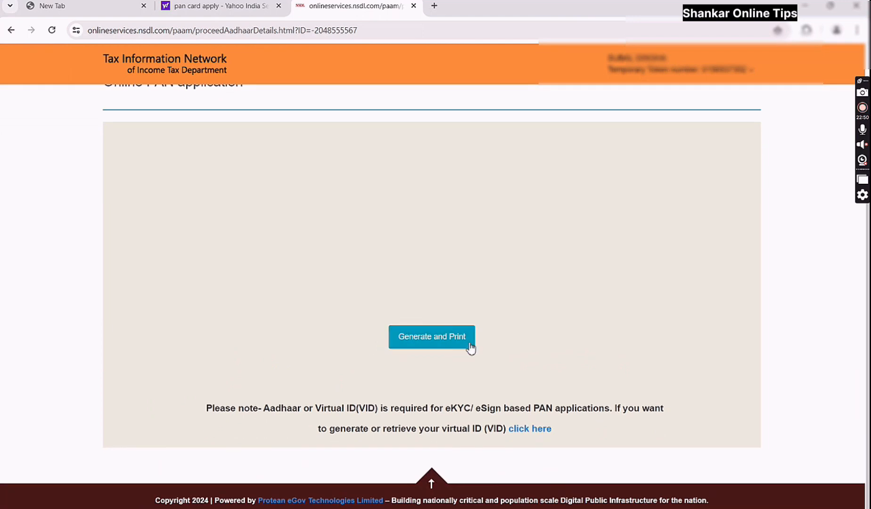
pyautogui.click(435, 346)
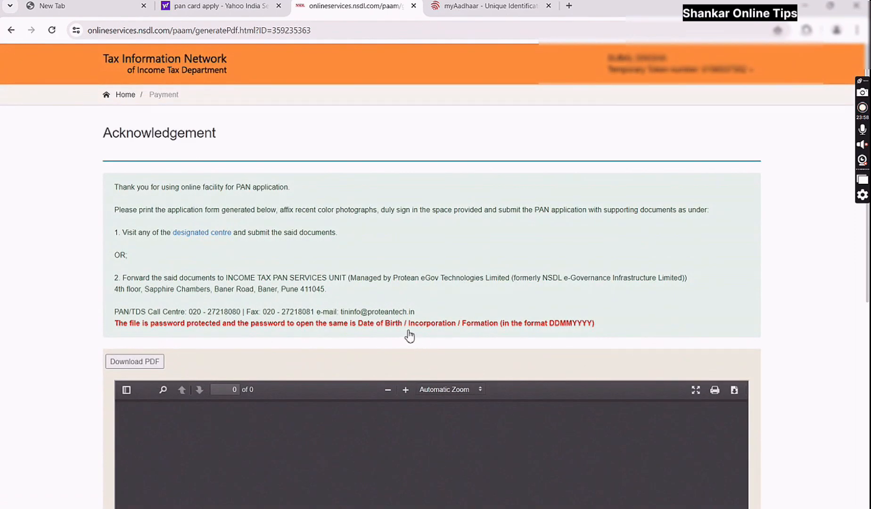
pyautogui.scroll(-8, 406, 380)
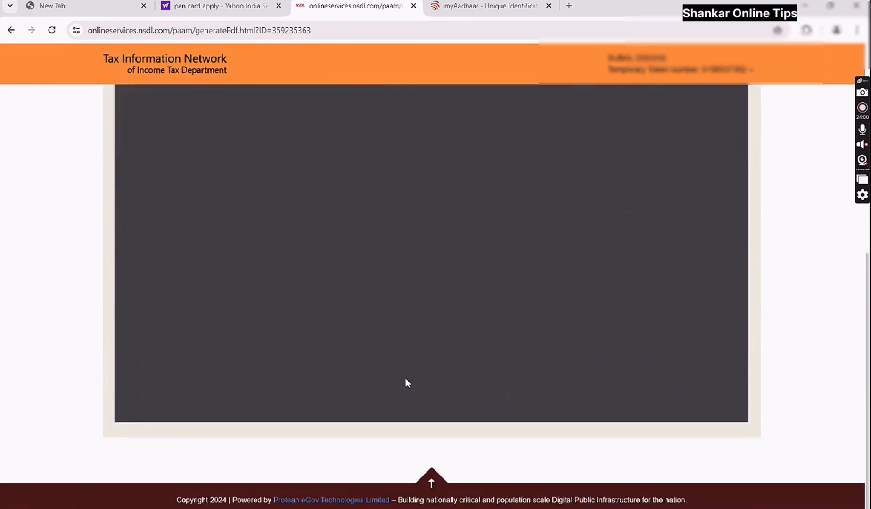
pyautogui.scroll(8, 391, 370)
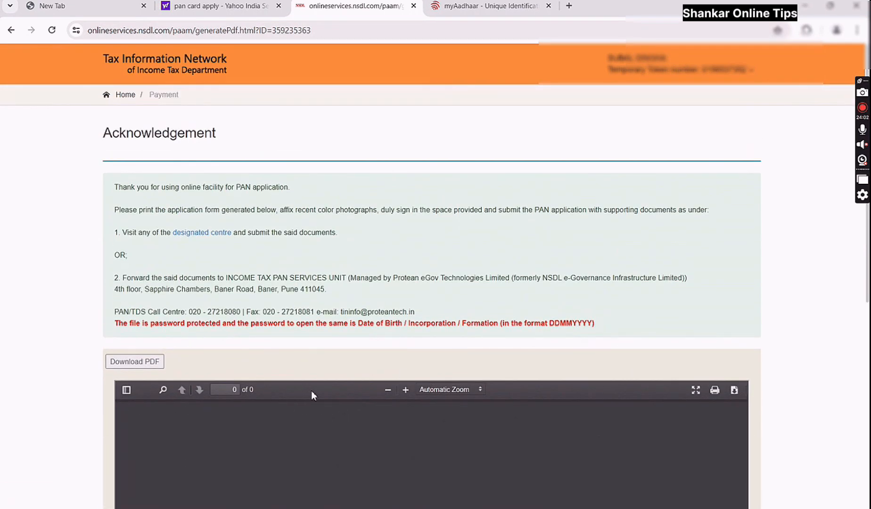
pyautogui.scroll(-5, 316, 394)
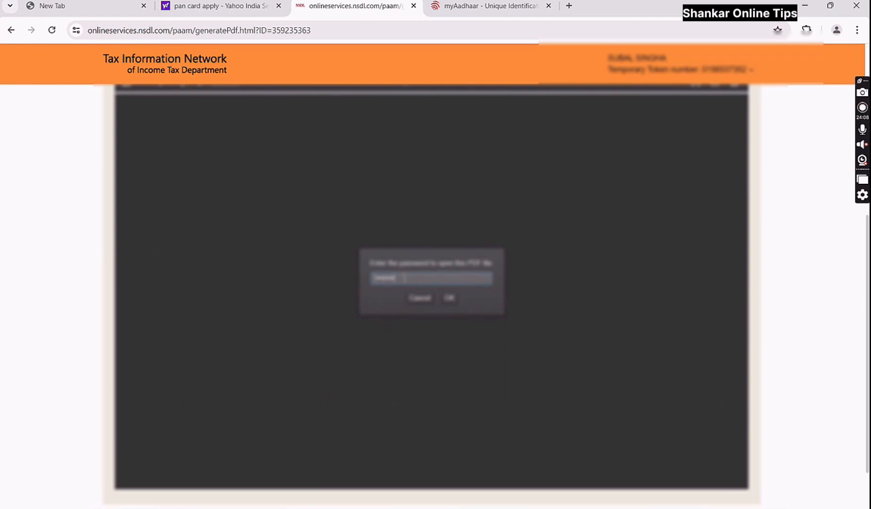
# - Unlock the application PDF with the date-of-birth password and review both Form 49A pages
pyautogui.click(450, 301)
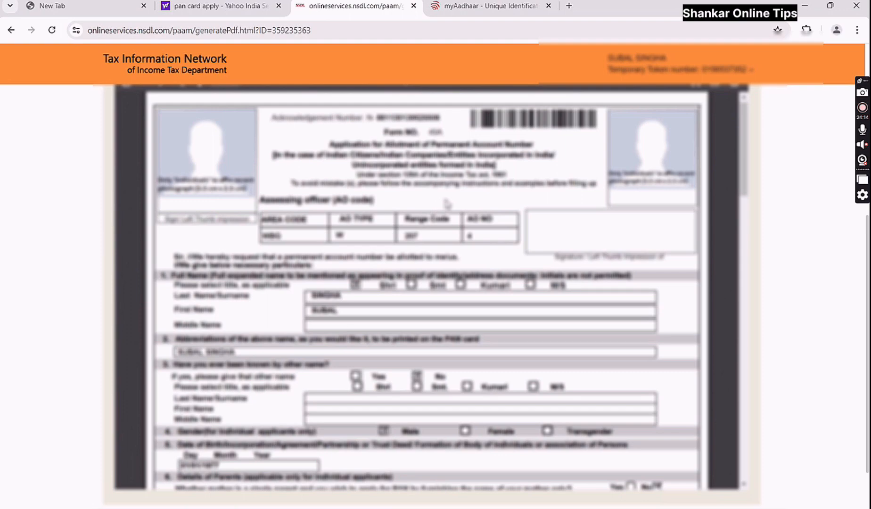
pyautogui.scroll(-5, 446, 204)
pyautogui.scroll(-5, 450, 203)
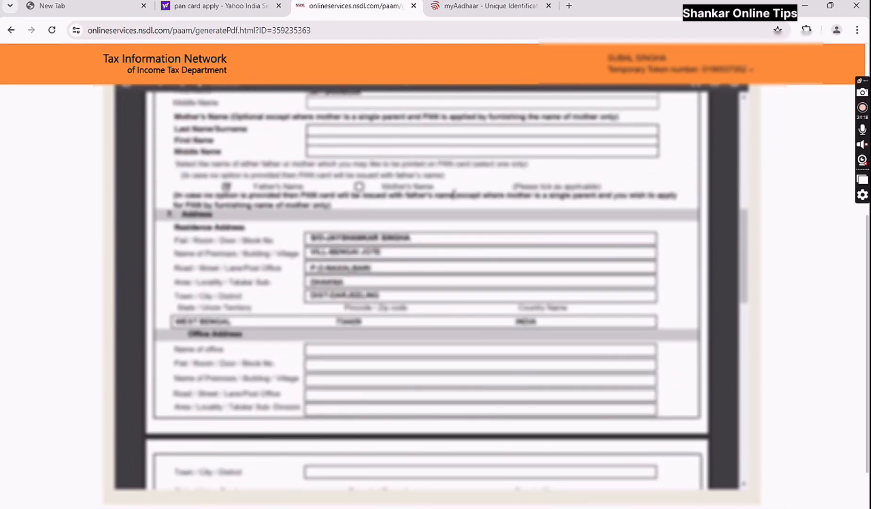
pyautogui.scroll(-15, 454, 195)
pyautogui.scroll(20, 454, 206)
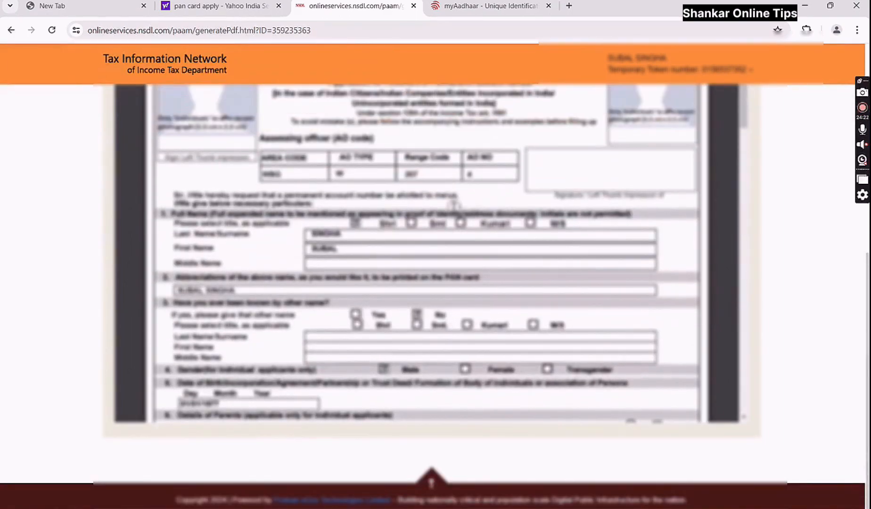
pyautogui.scroll(4, 452, 205)
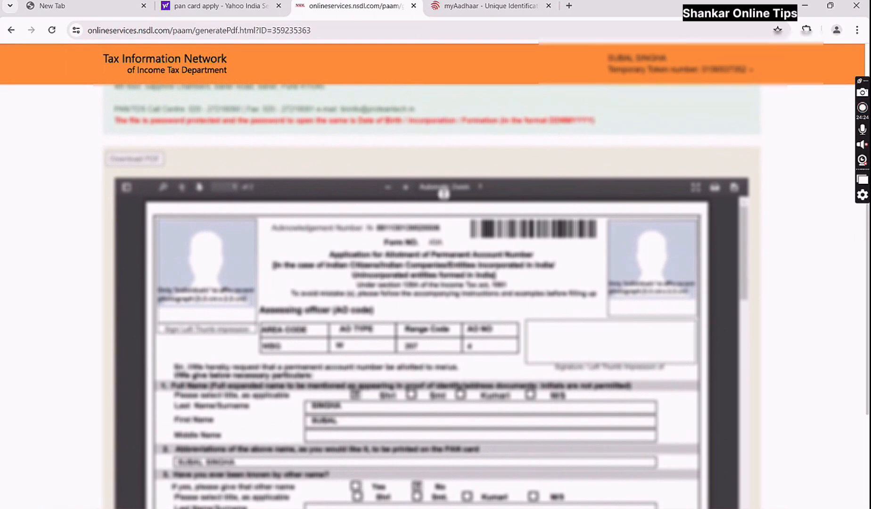
pyautogui.scroll(4, 443, 198)
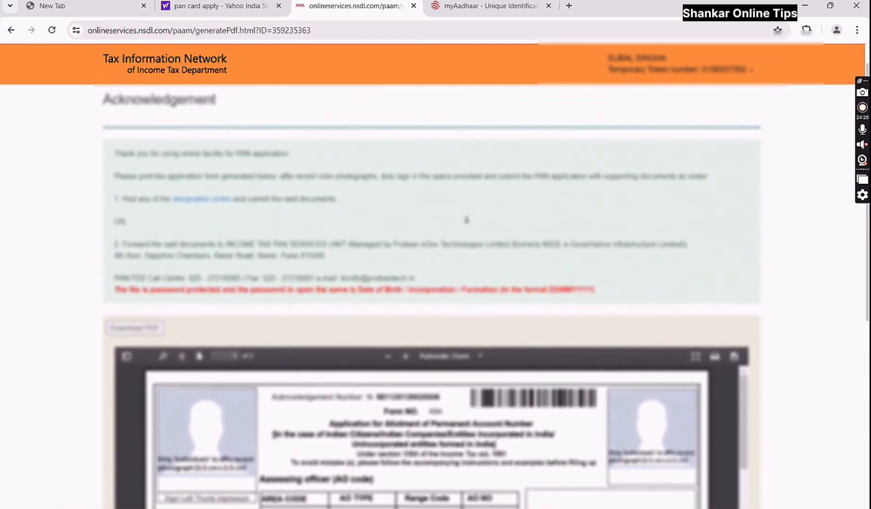
pyautogui.scroll(-9, 466, 214)
pyautogui.scroll(1, 648, 214)
pyautogui.scroll(1, 797, 249)
pyautogui.scroll(-3, 797, 272)
pyautogui.scroll(2, 798, 272)
pyautogui.scroll(7, 431, 283)
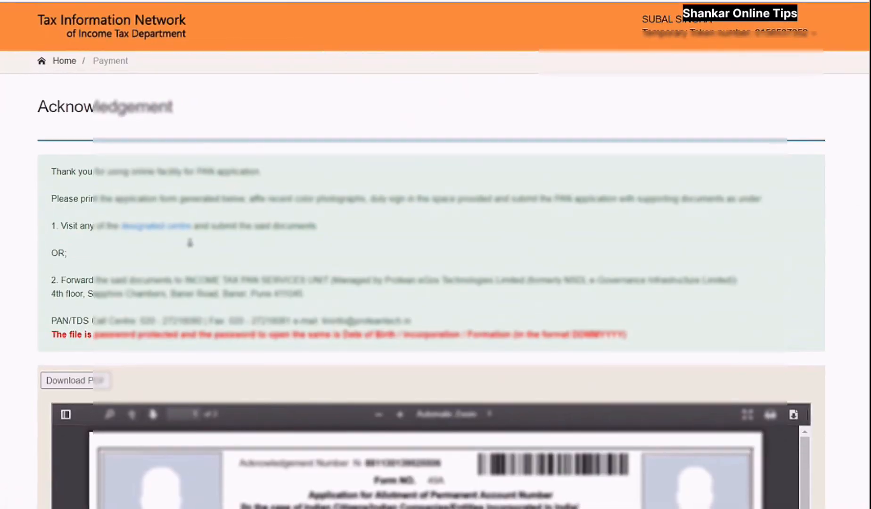
pyautogui.scroll(-2, 228, 243)
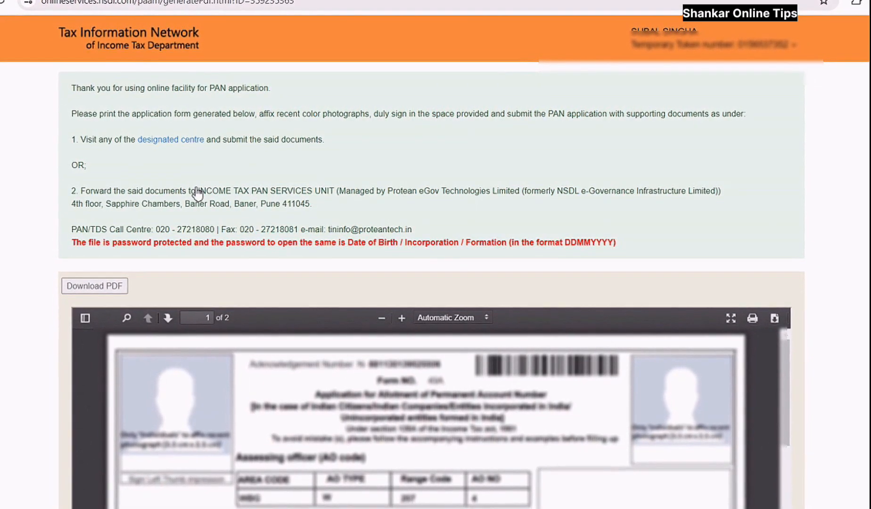
# - Select the INCOME TAX PAN SERVICES UNIT address in point 2, through Pune 411045
pyautogui.moveTo(197, 190); pyautogui.dragTo(238, 206)
pyautogui.moveTo(292, 208); pyautogui.dragTo(313, 208)
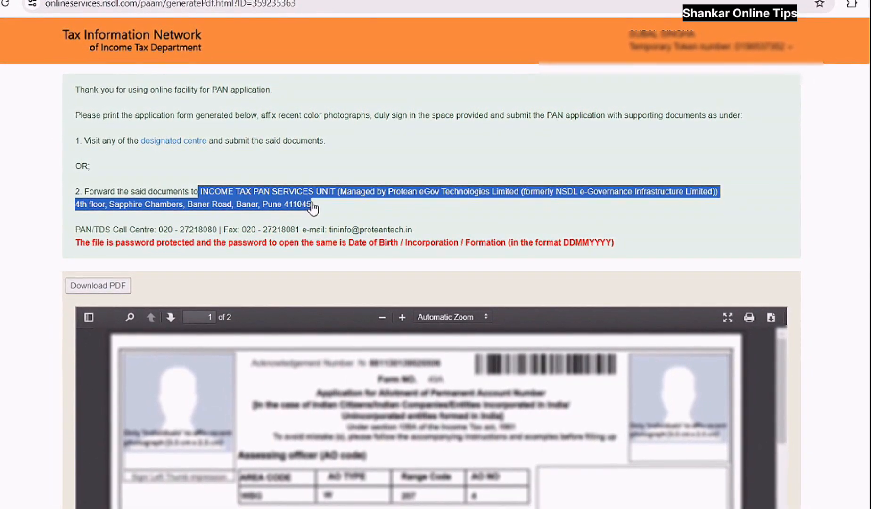